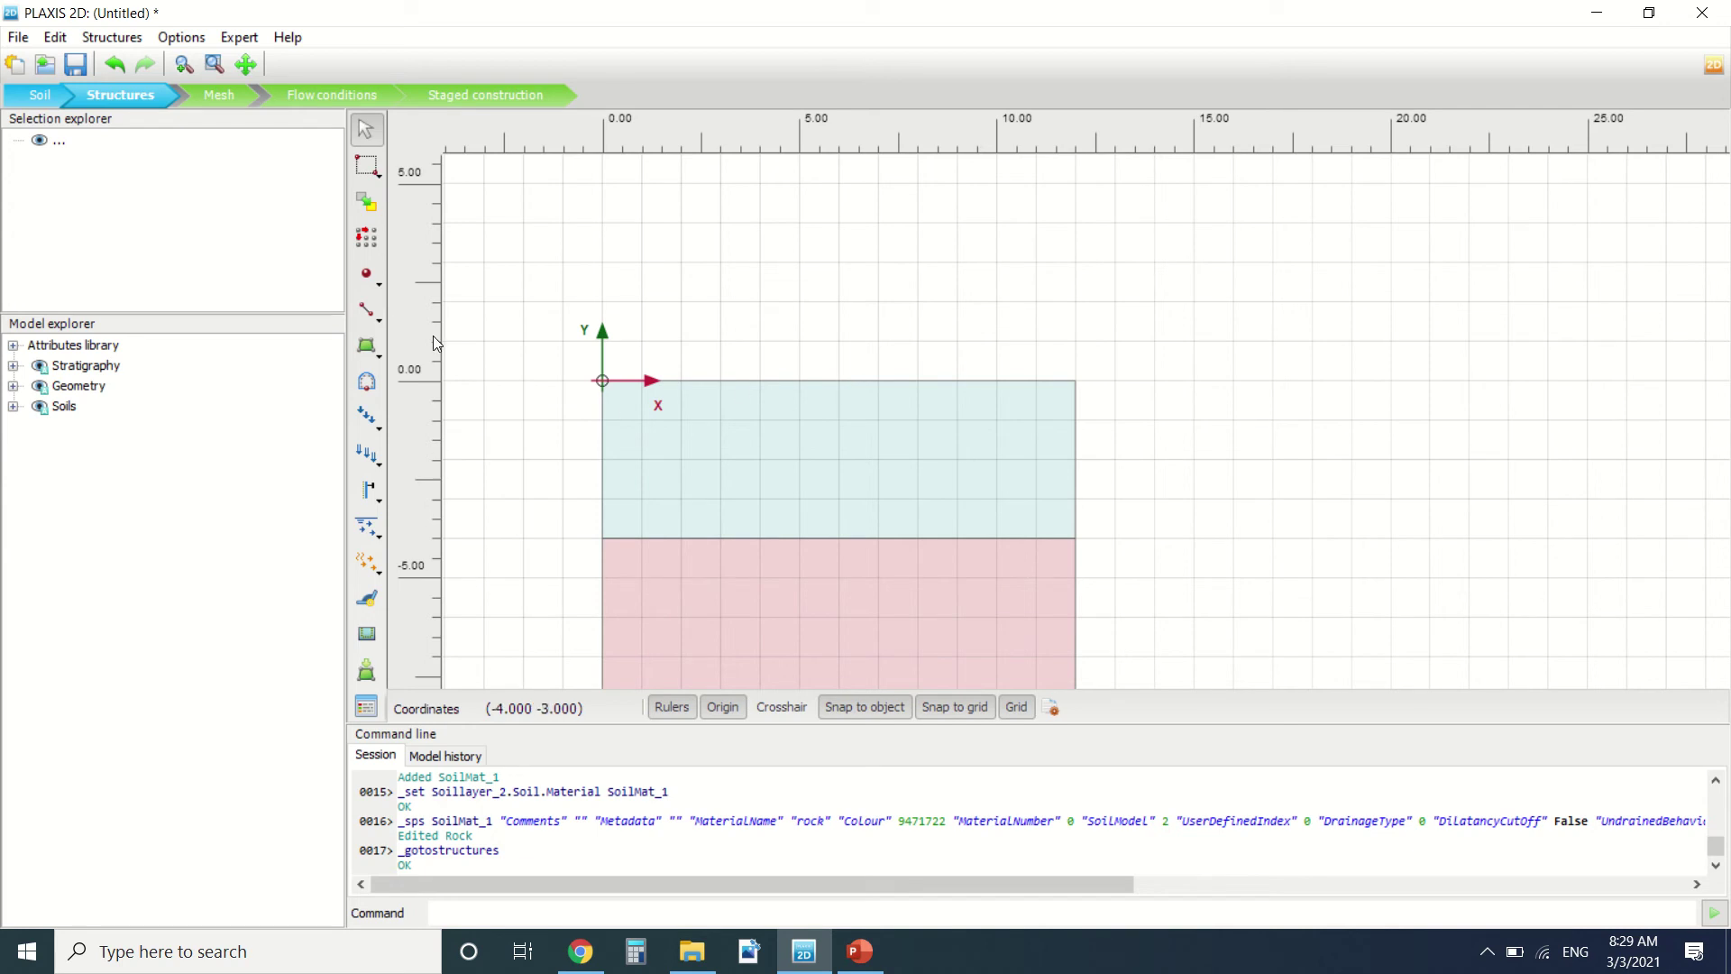
Draw a vertical geometry line from (6, 0) to (6, -4).
left_click(369, 314)
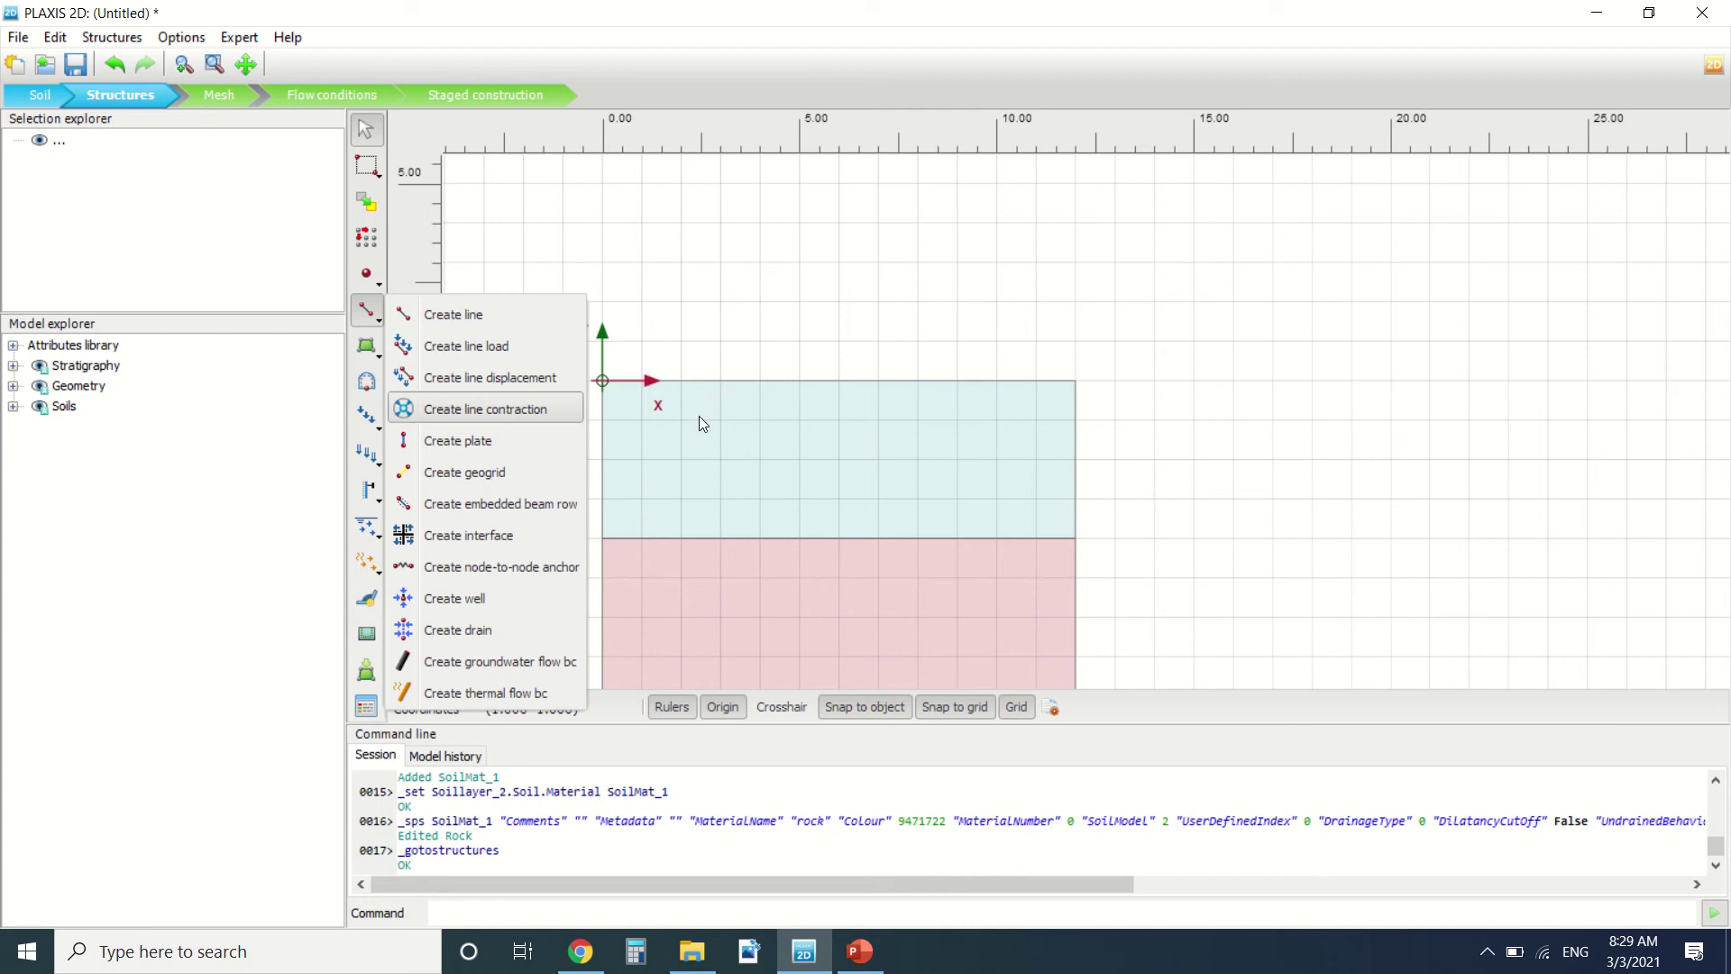
left_click(532, 330)
left_click(838, 380)
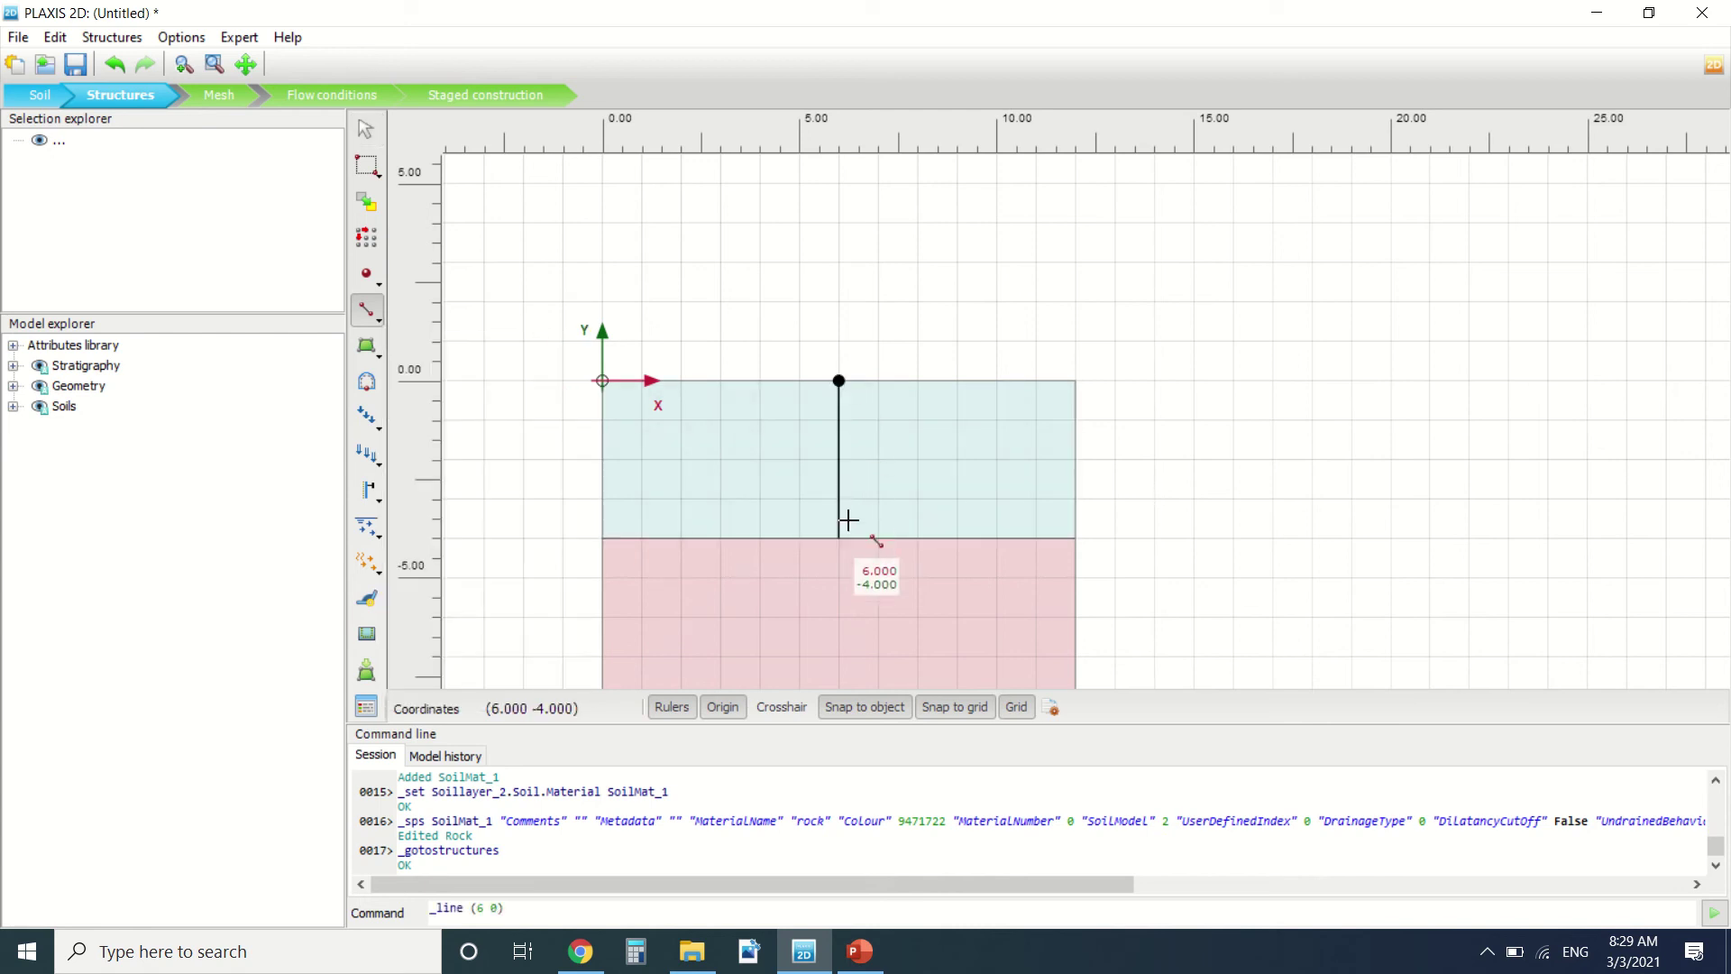
left_click(841, 537)
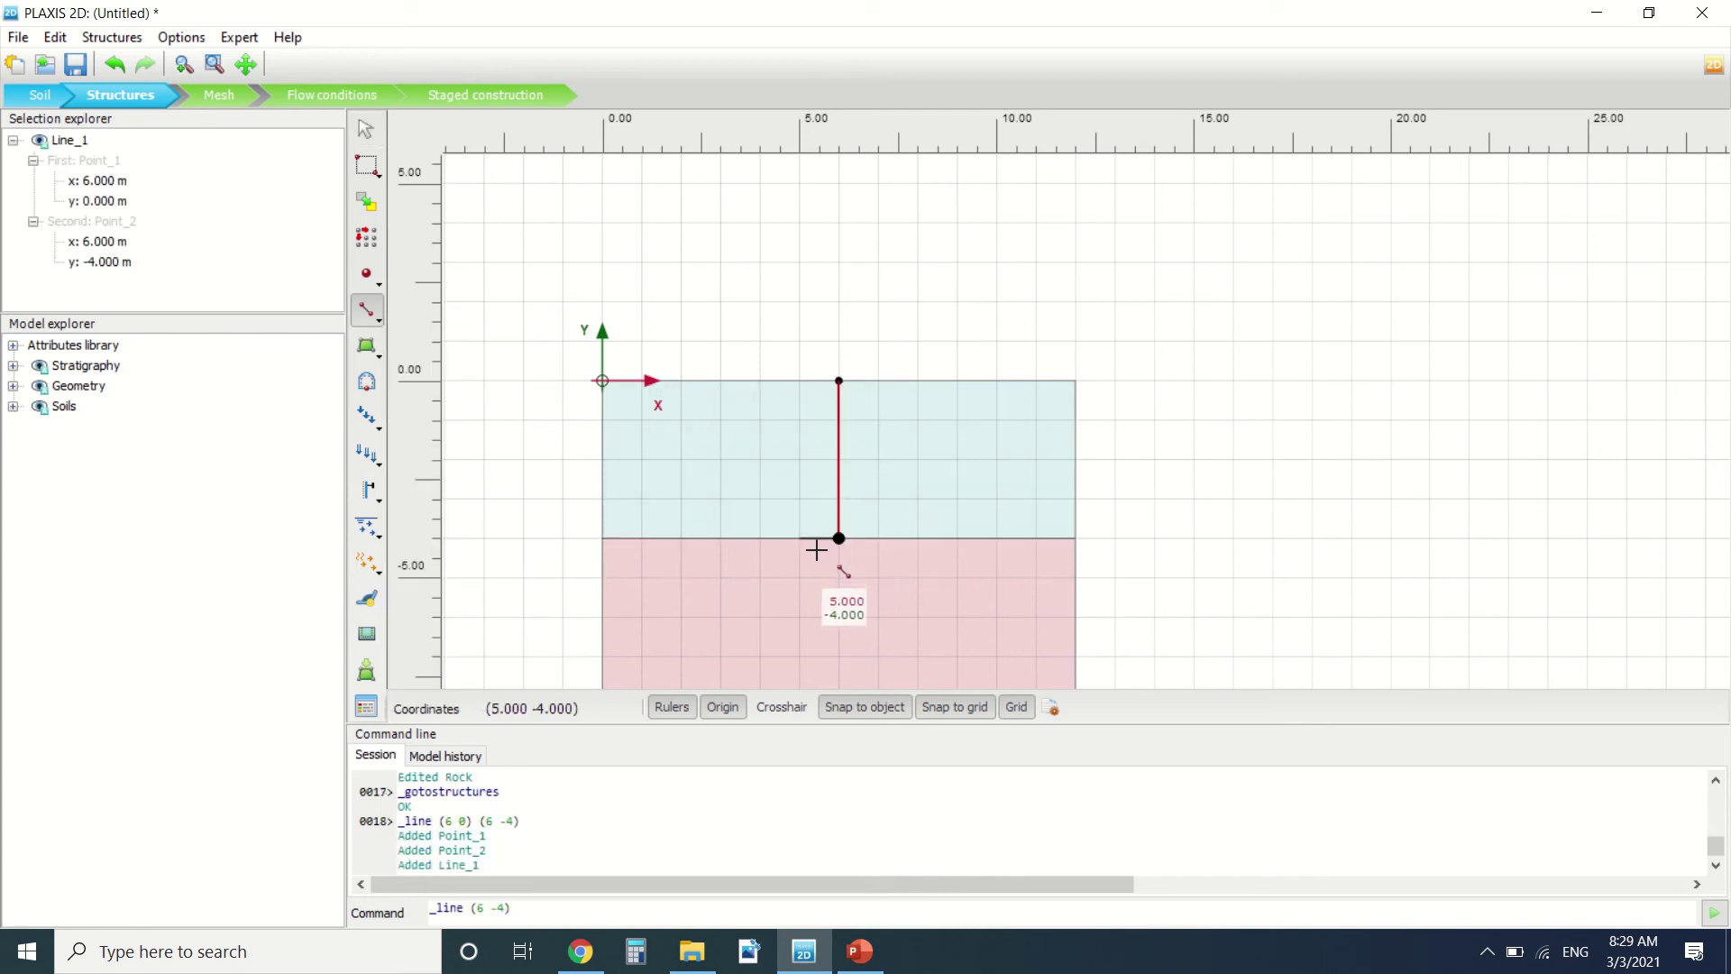
right_click(816, 550)
scroll(878, 559, "down", 1)
scroll(829, 512, "up", 3)
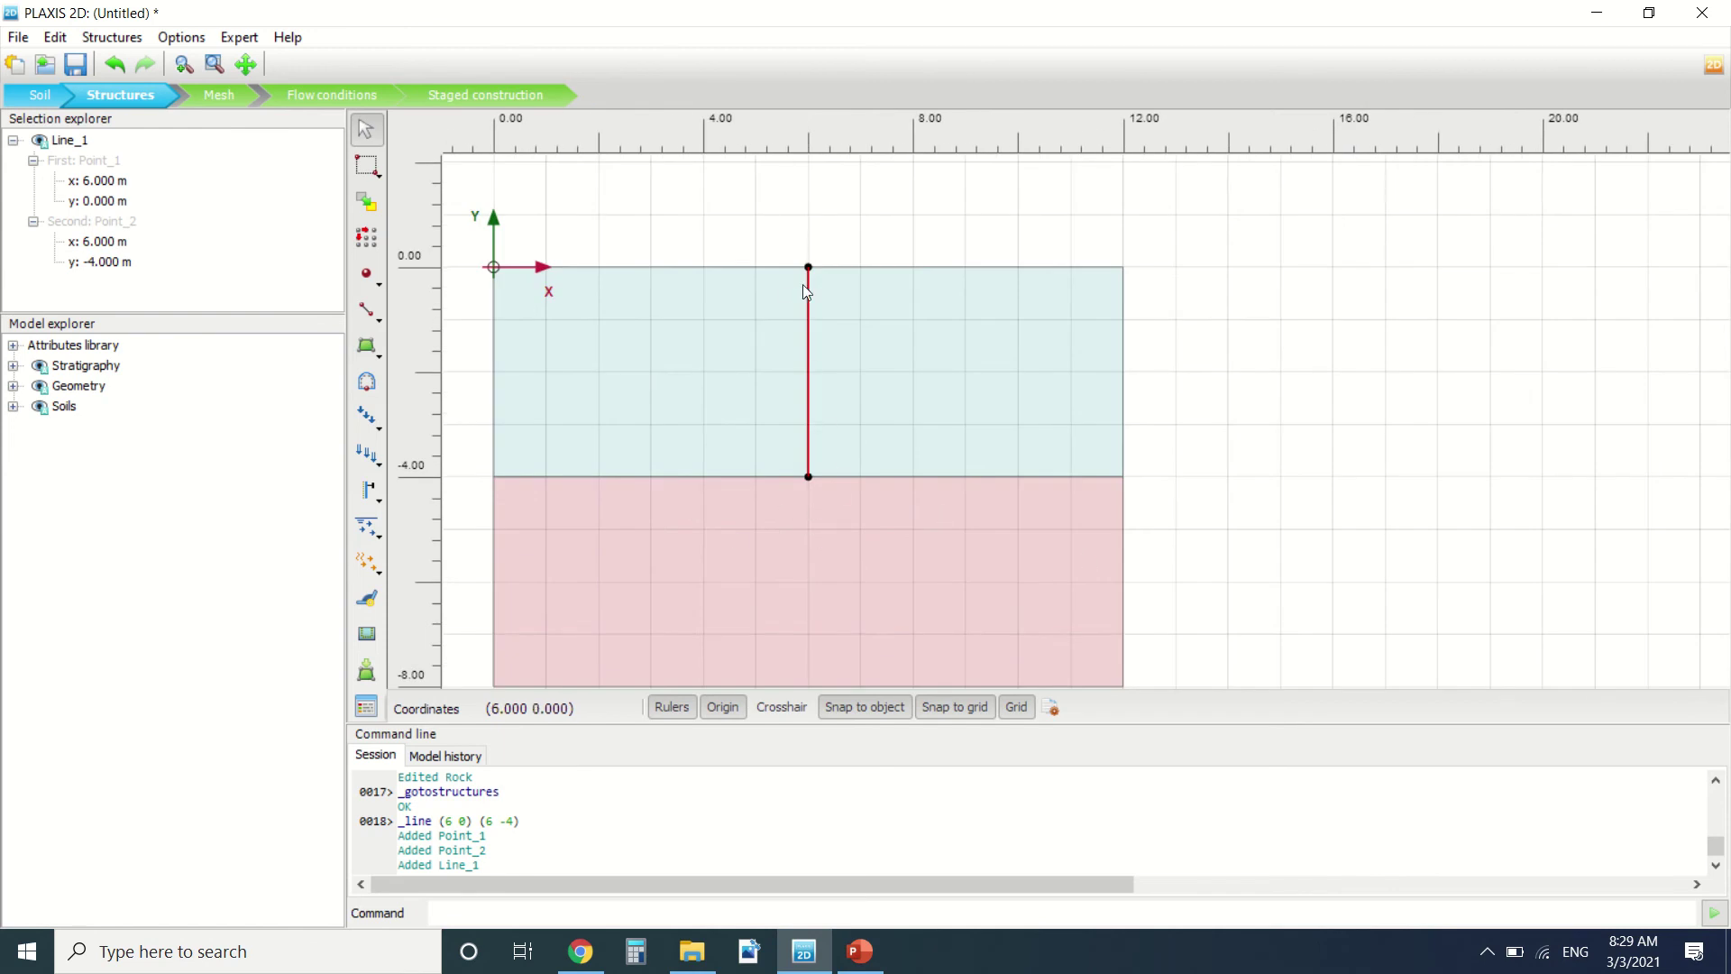
Convert Line_1 into an embedded beam row.
right_click(809, 399)
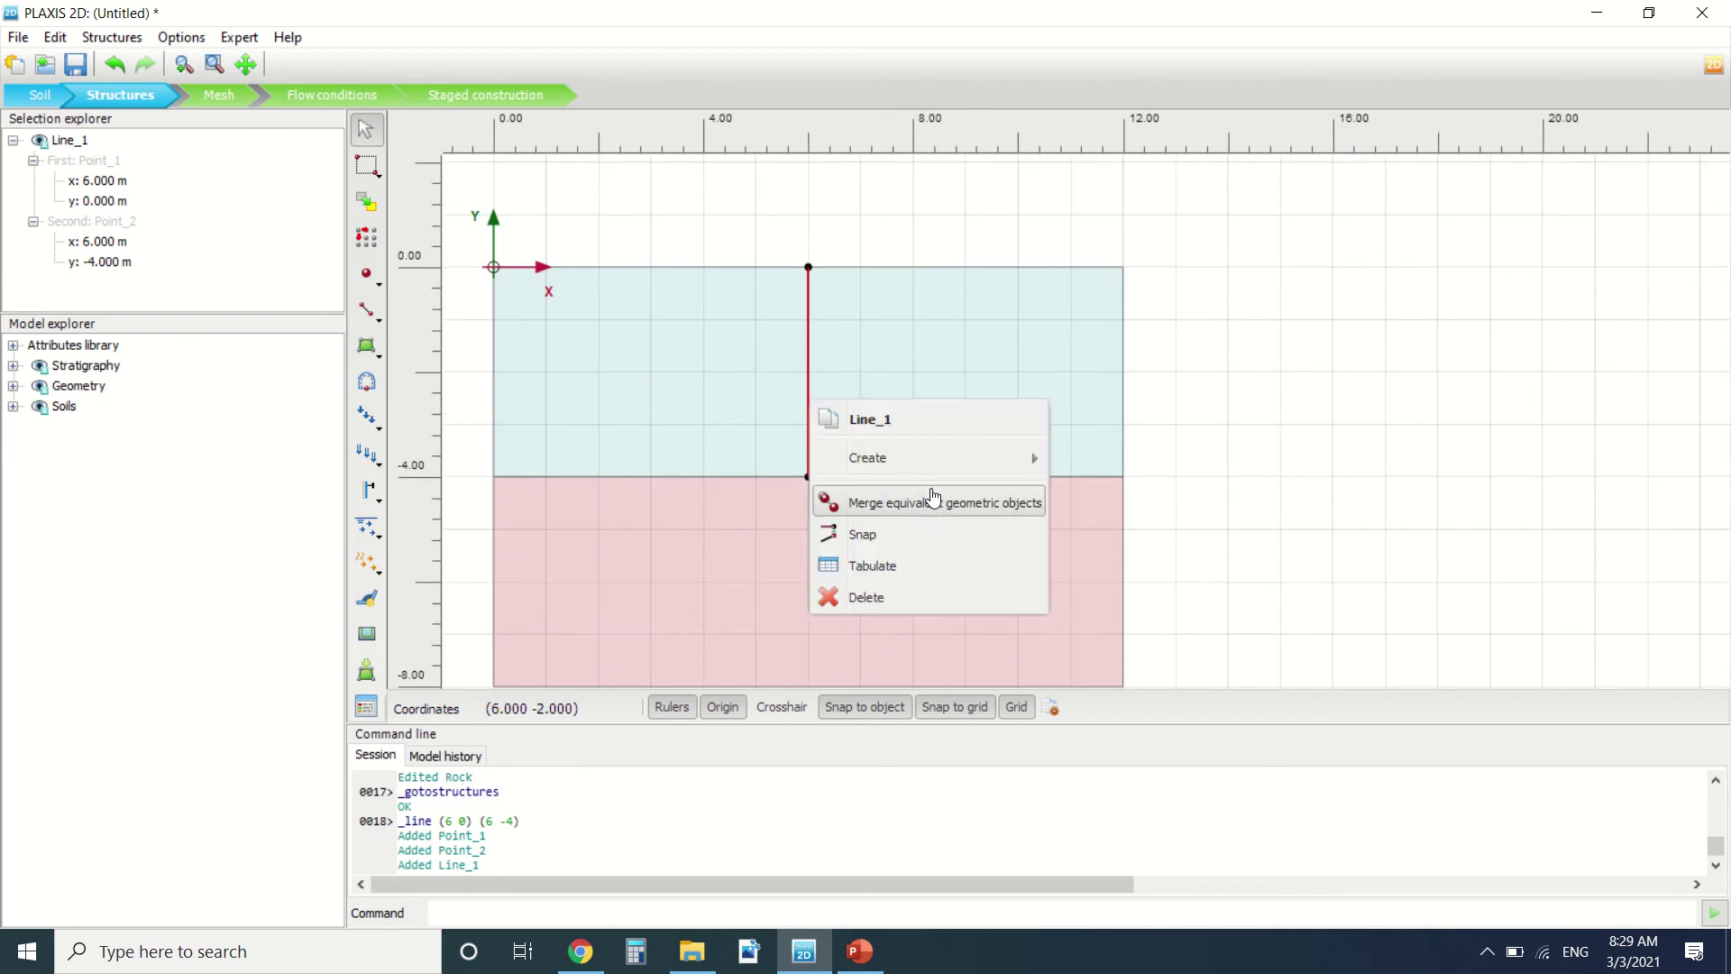
key("Escape")
right_click(807, 424)
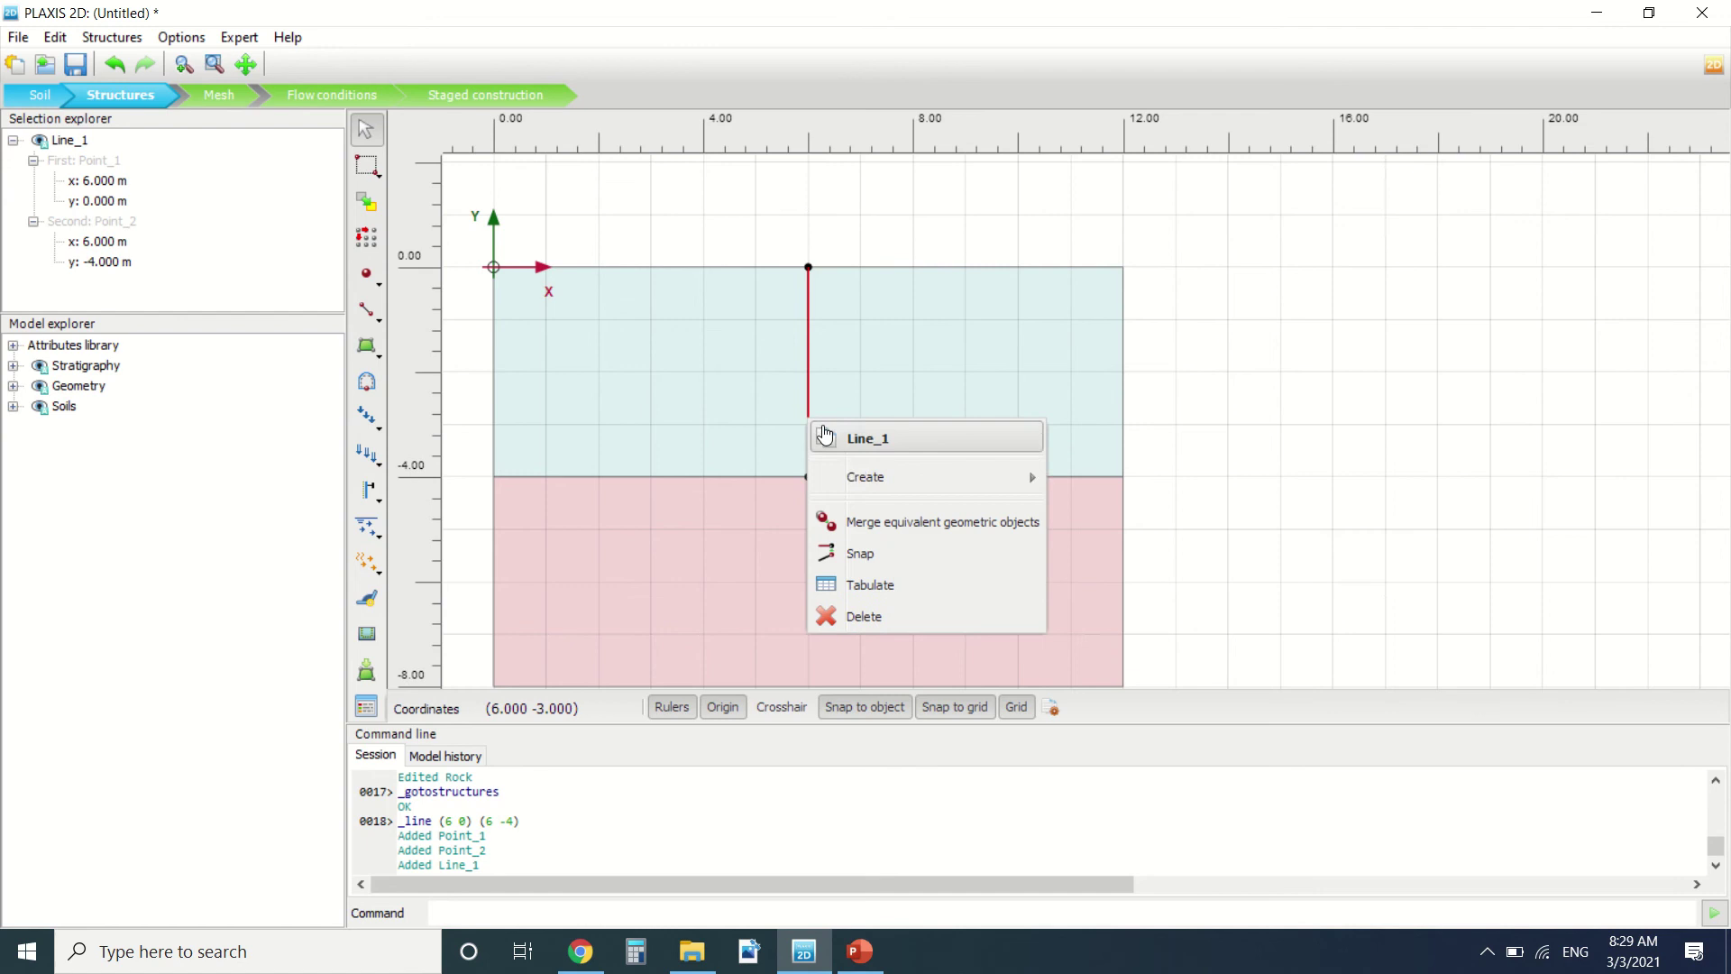
mouse_move(870, 476)
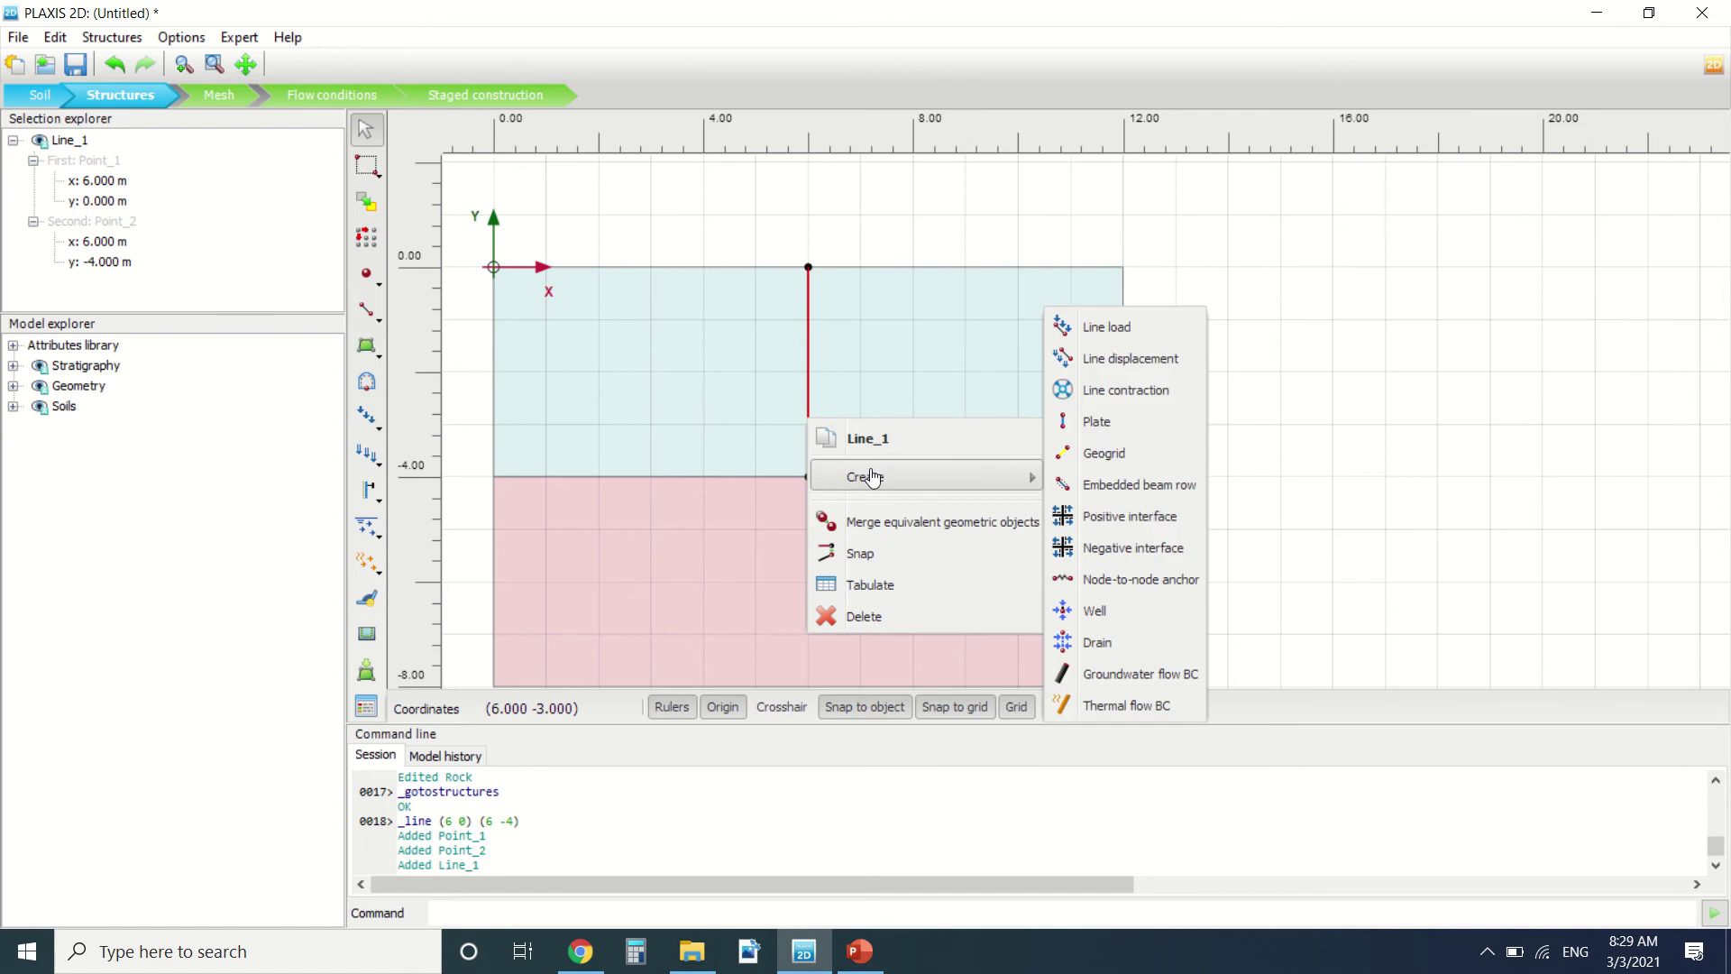
left_click(1107, 487)
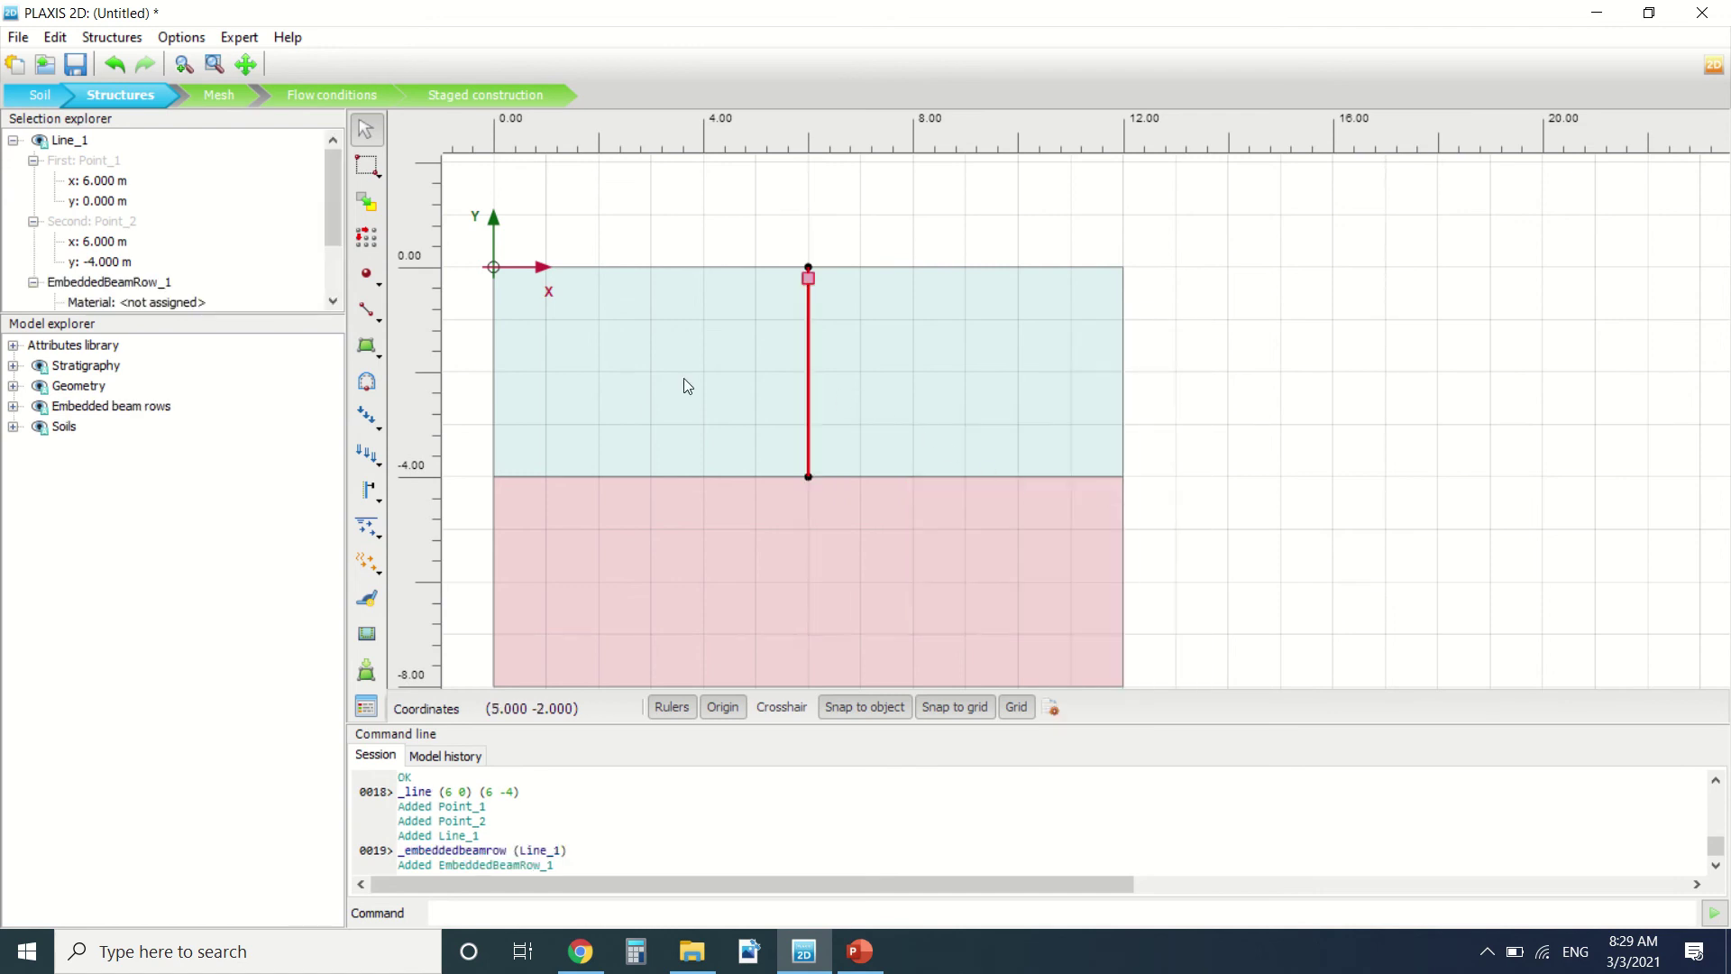
Select the pile line with its embedded beam row and go to its Material field.
scroll(236, 167, "down", 2)
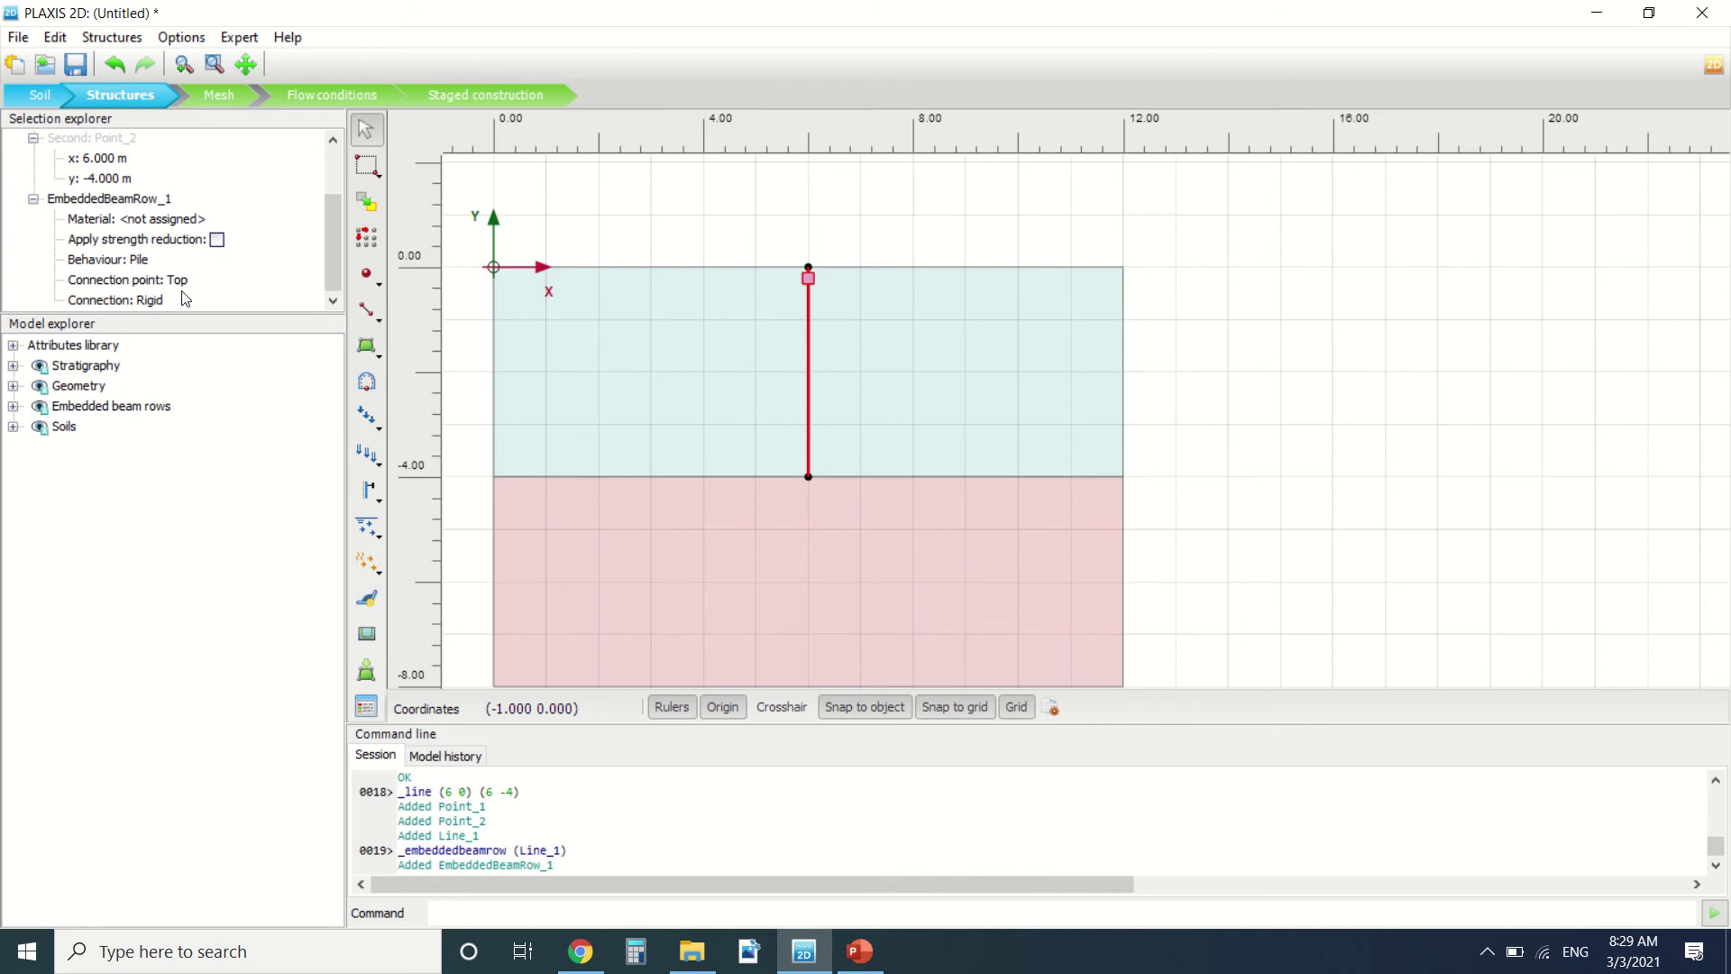
scroll(821, 336, "up", 1)
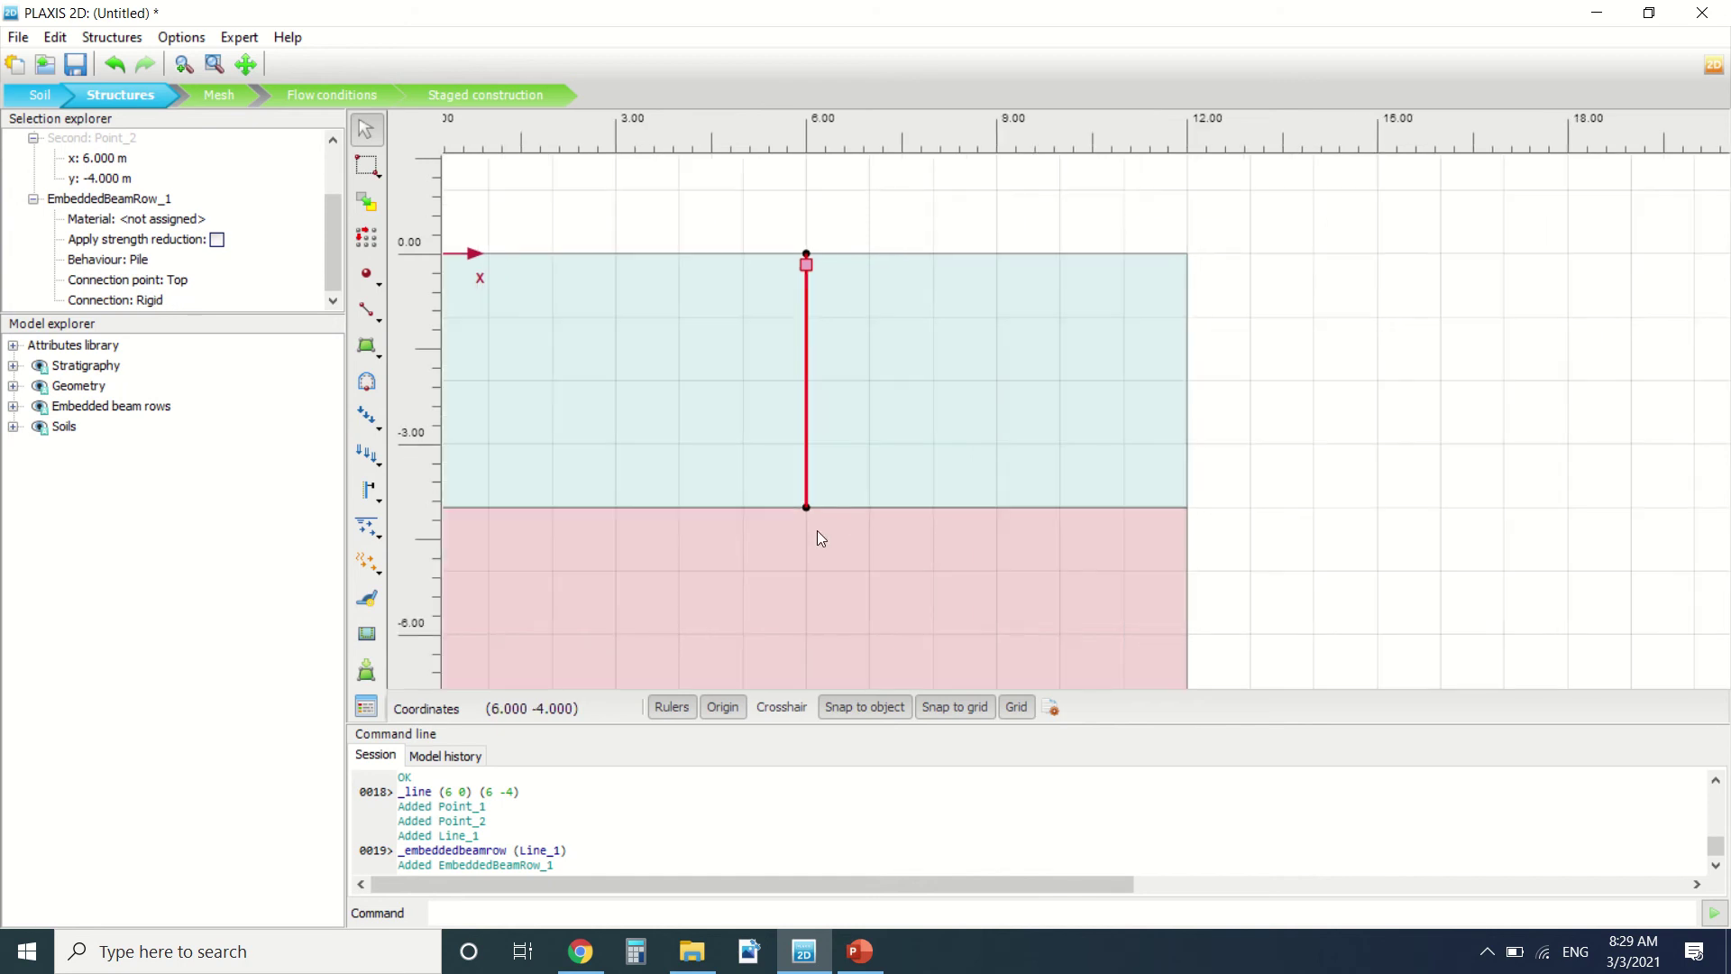
left_click(112, 446)
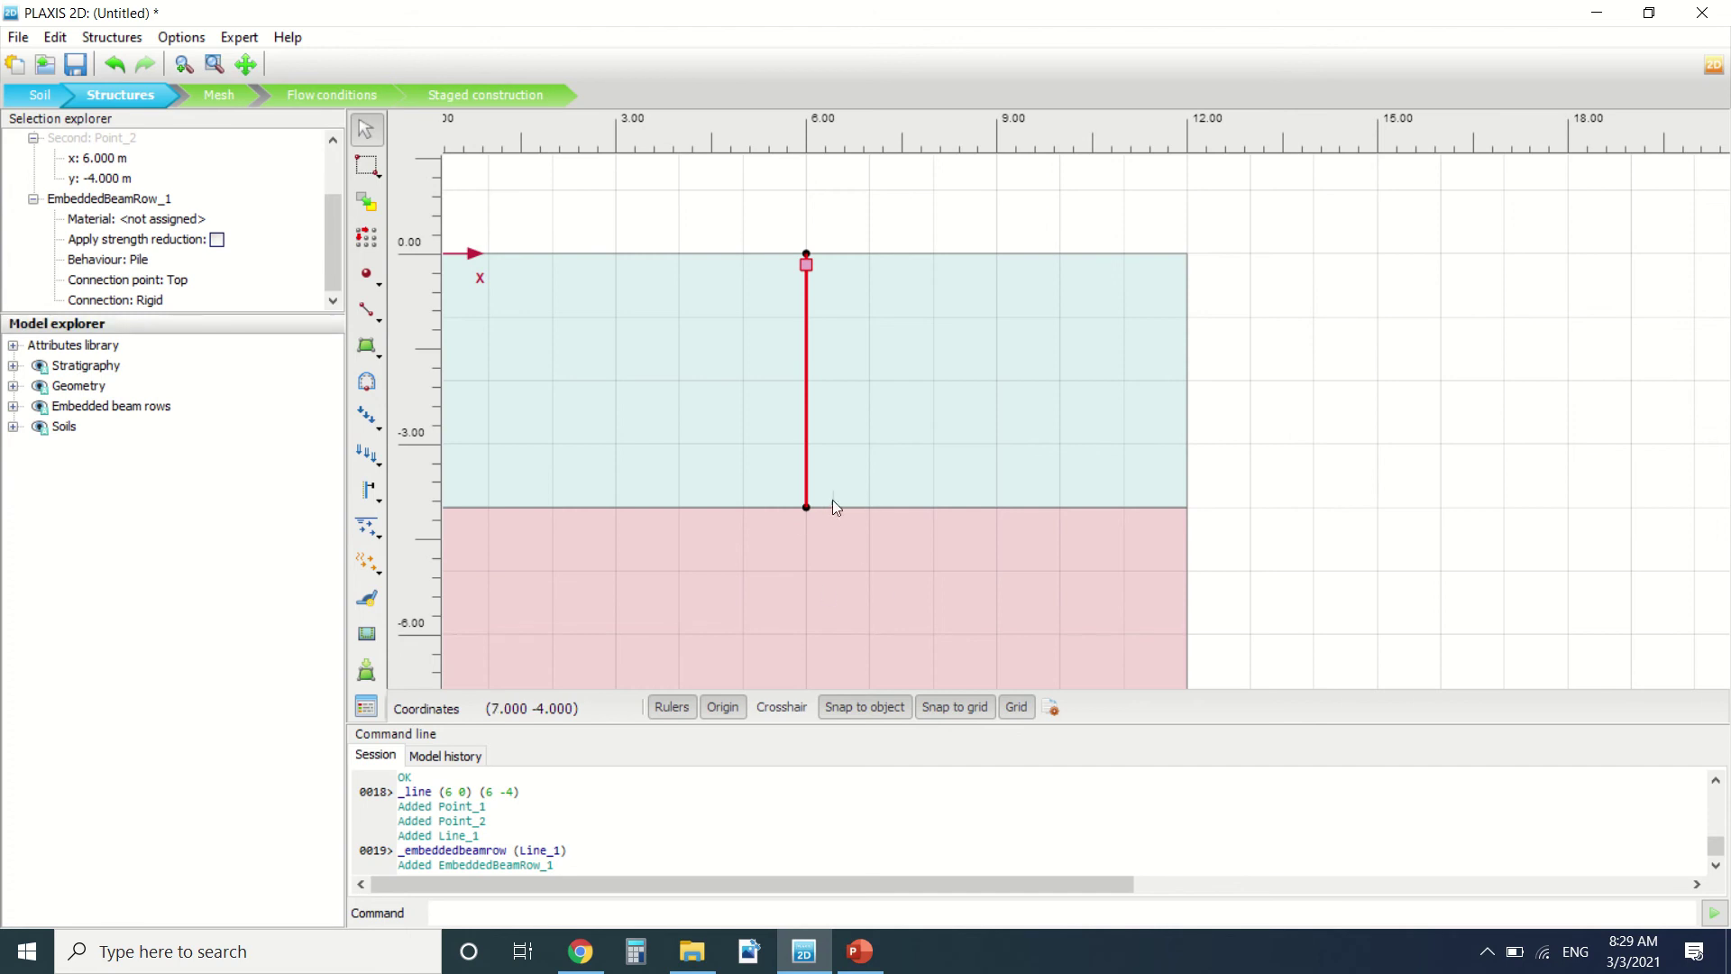
left_click(808, 507)
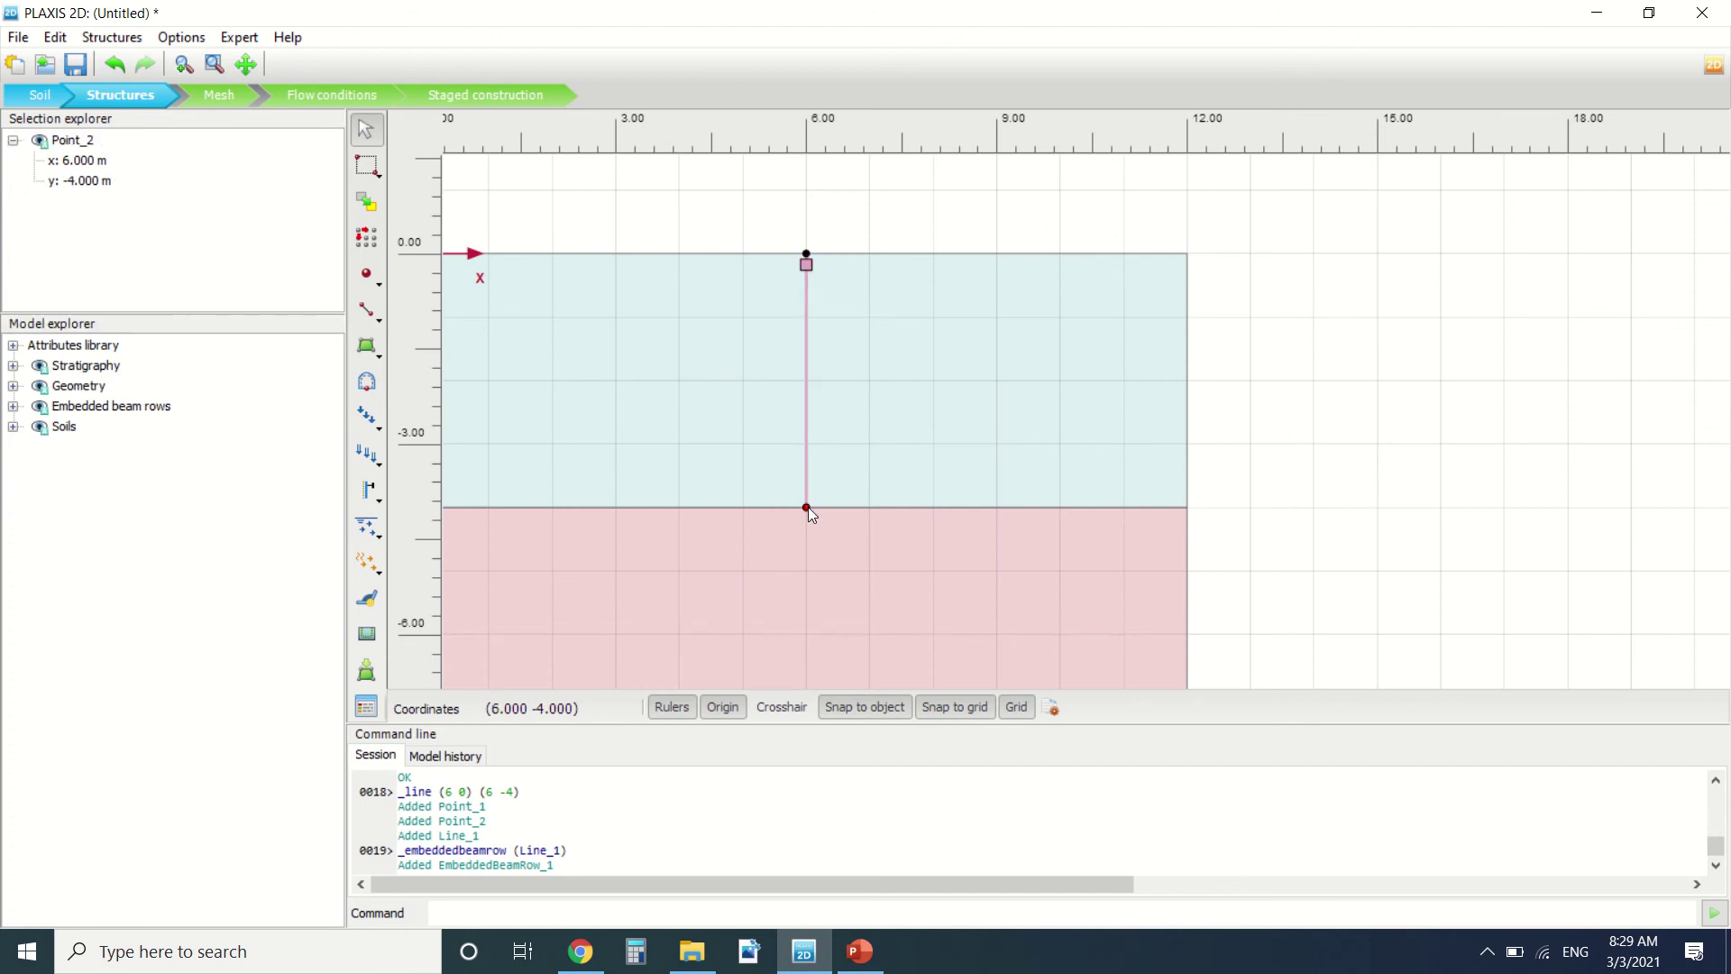
left_click(818, 573)
scroll(797, 550, "down", 1)
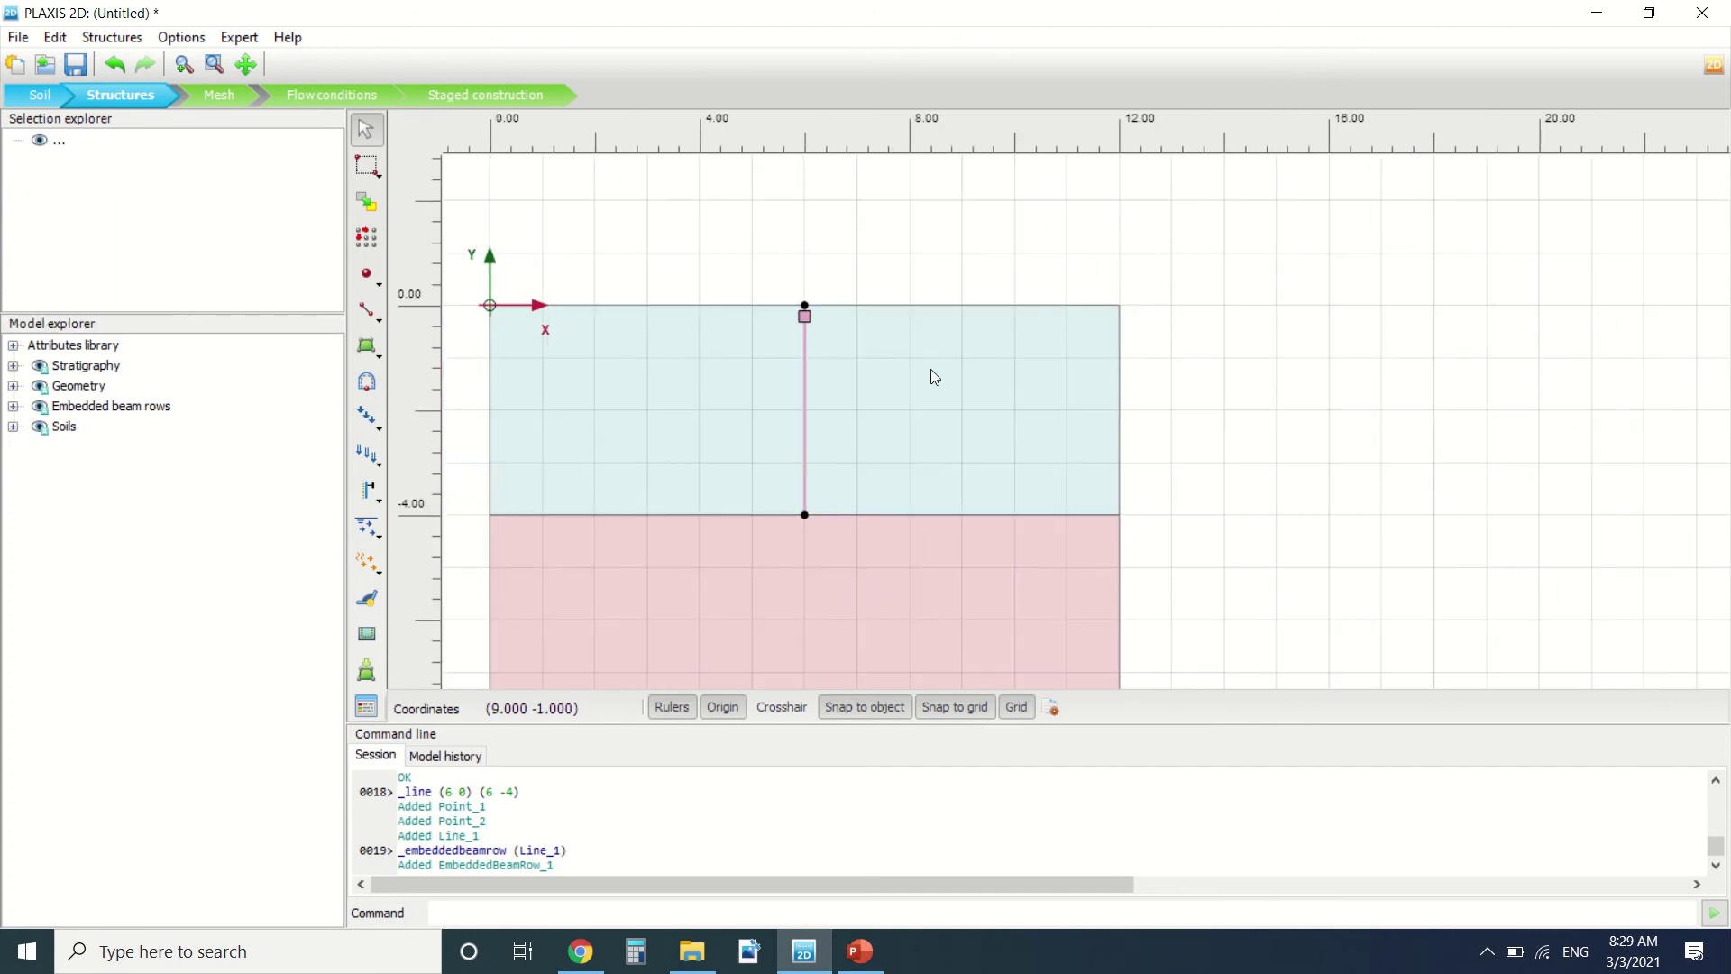
left_click(804, 321)
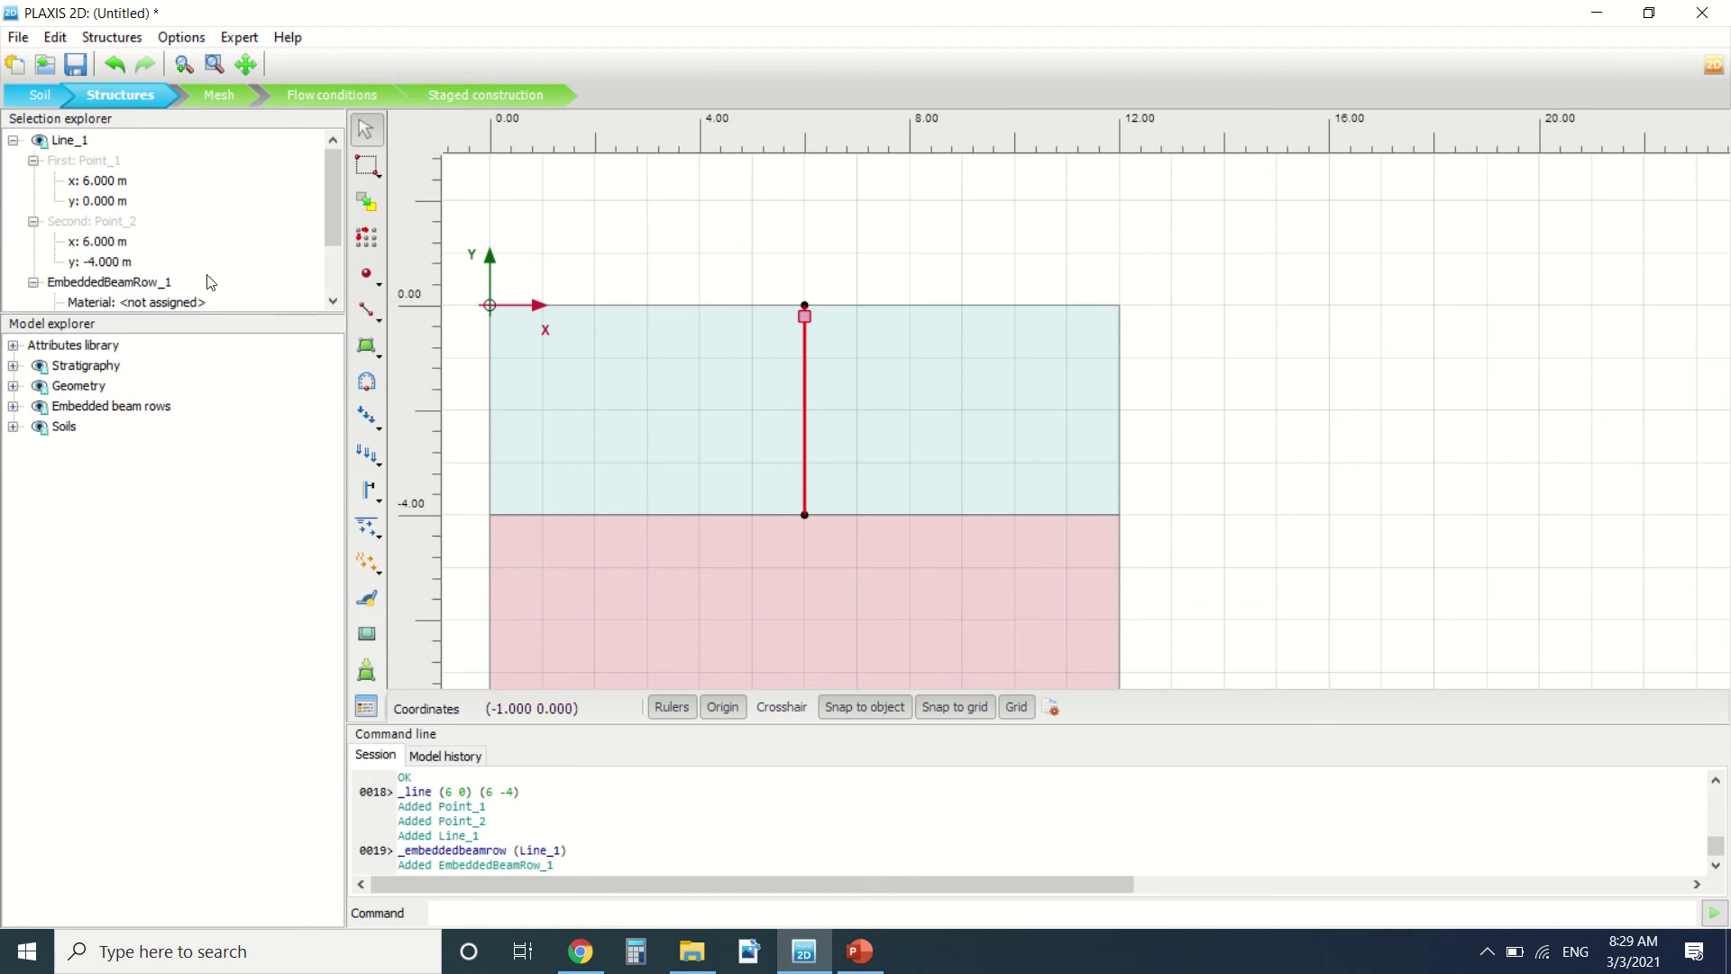
scroll(210, 282, "down", 2)
left_click(185, 225)
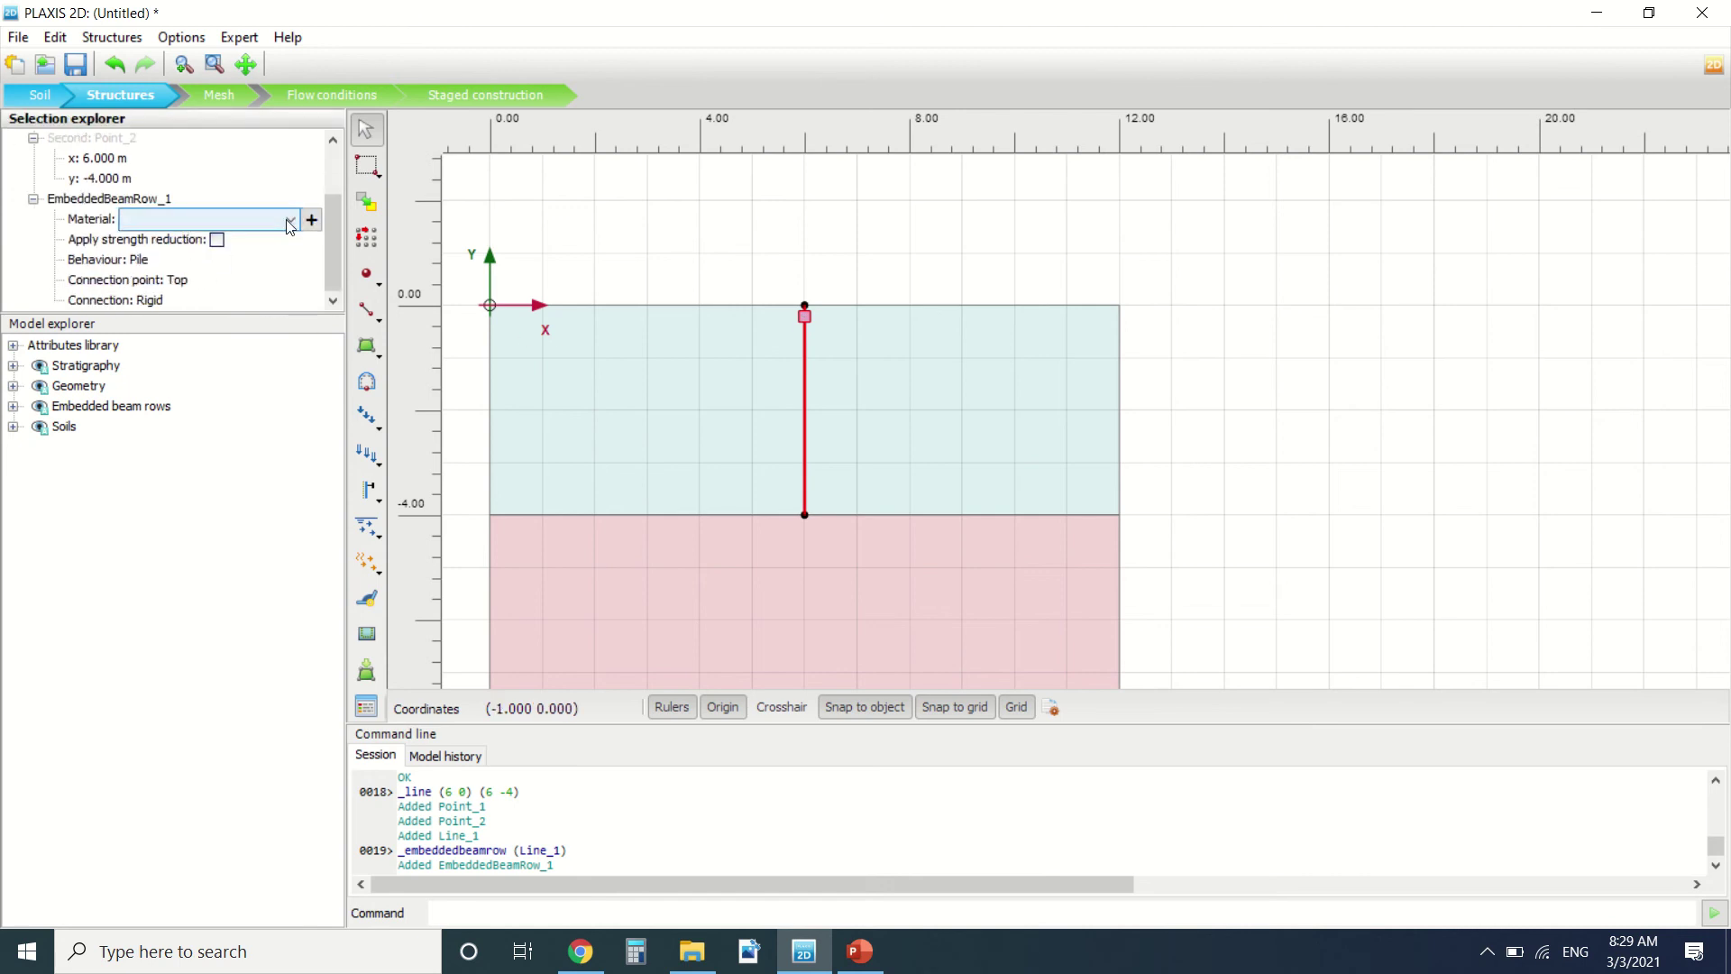
Create a new embedded beam row material set named 'micropile'.
left_click(310, 219)
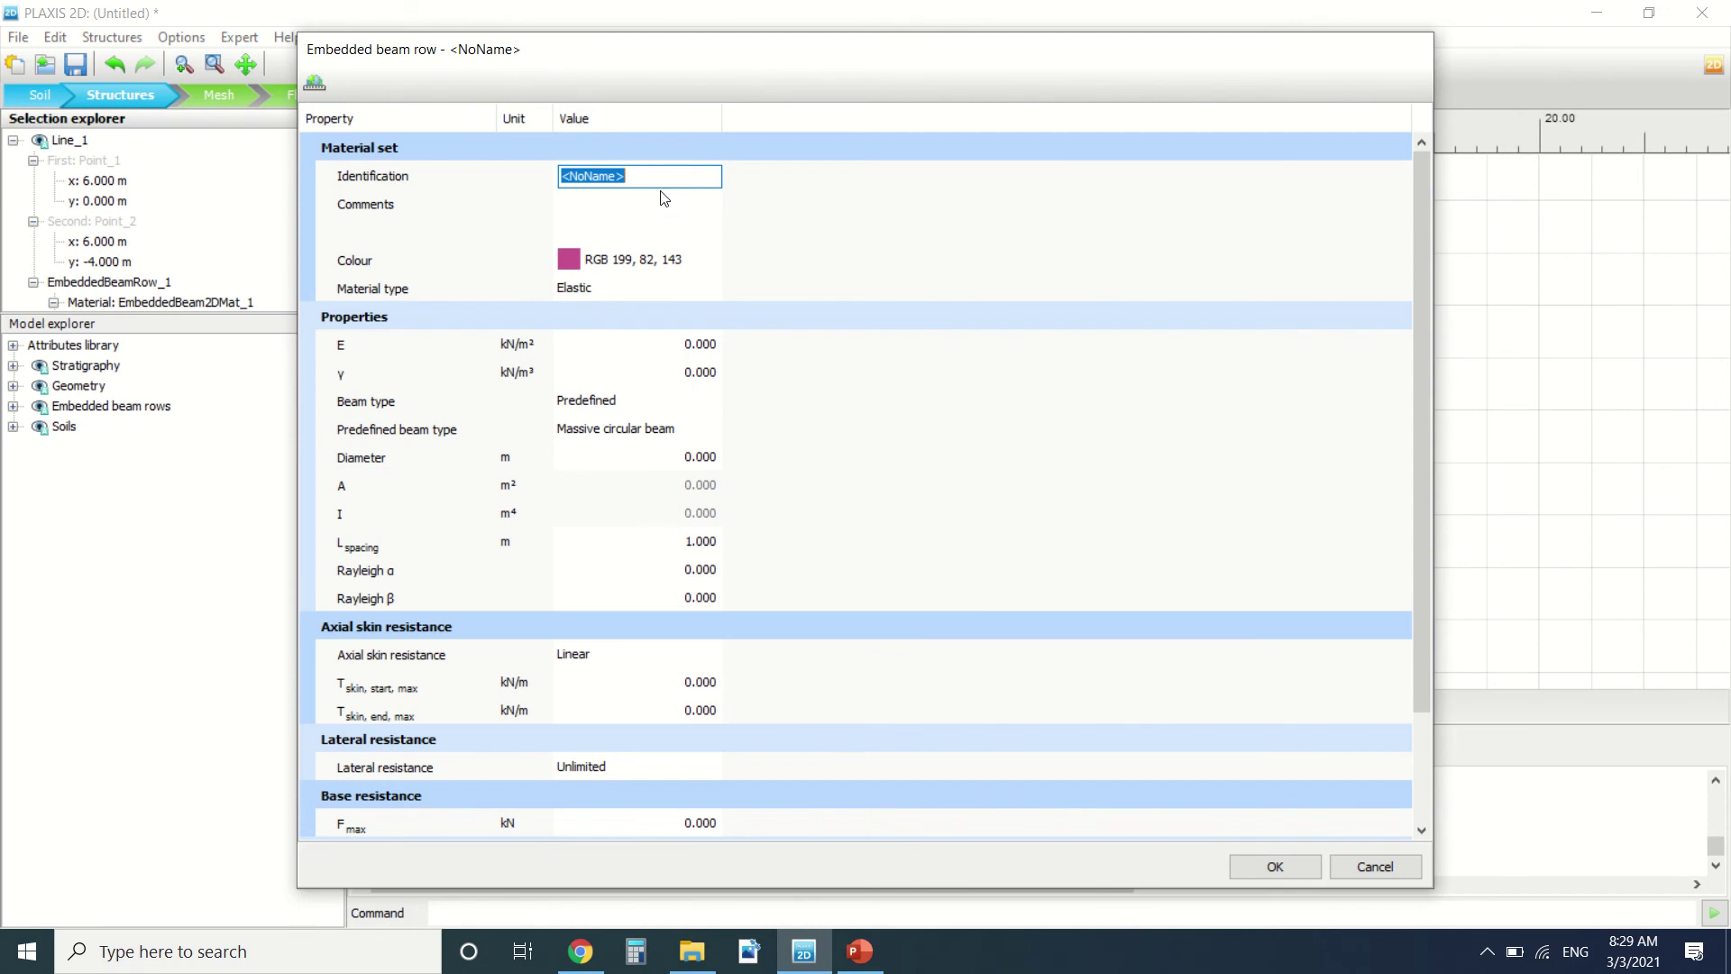
type("m")
key("BackSpace")
type("micropile")
left_click(710, 345)
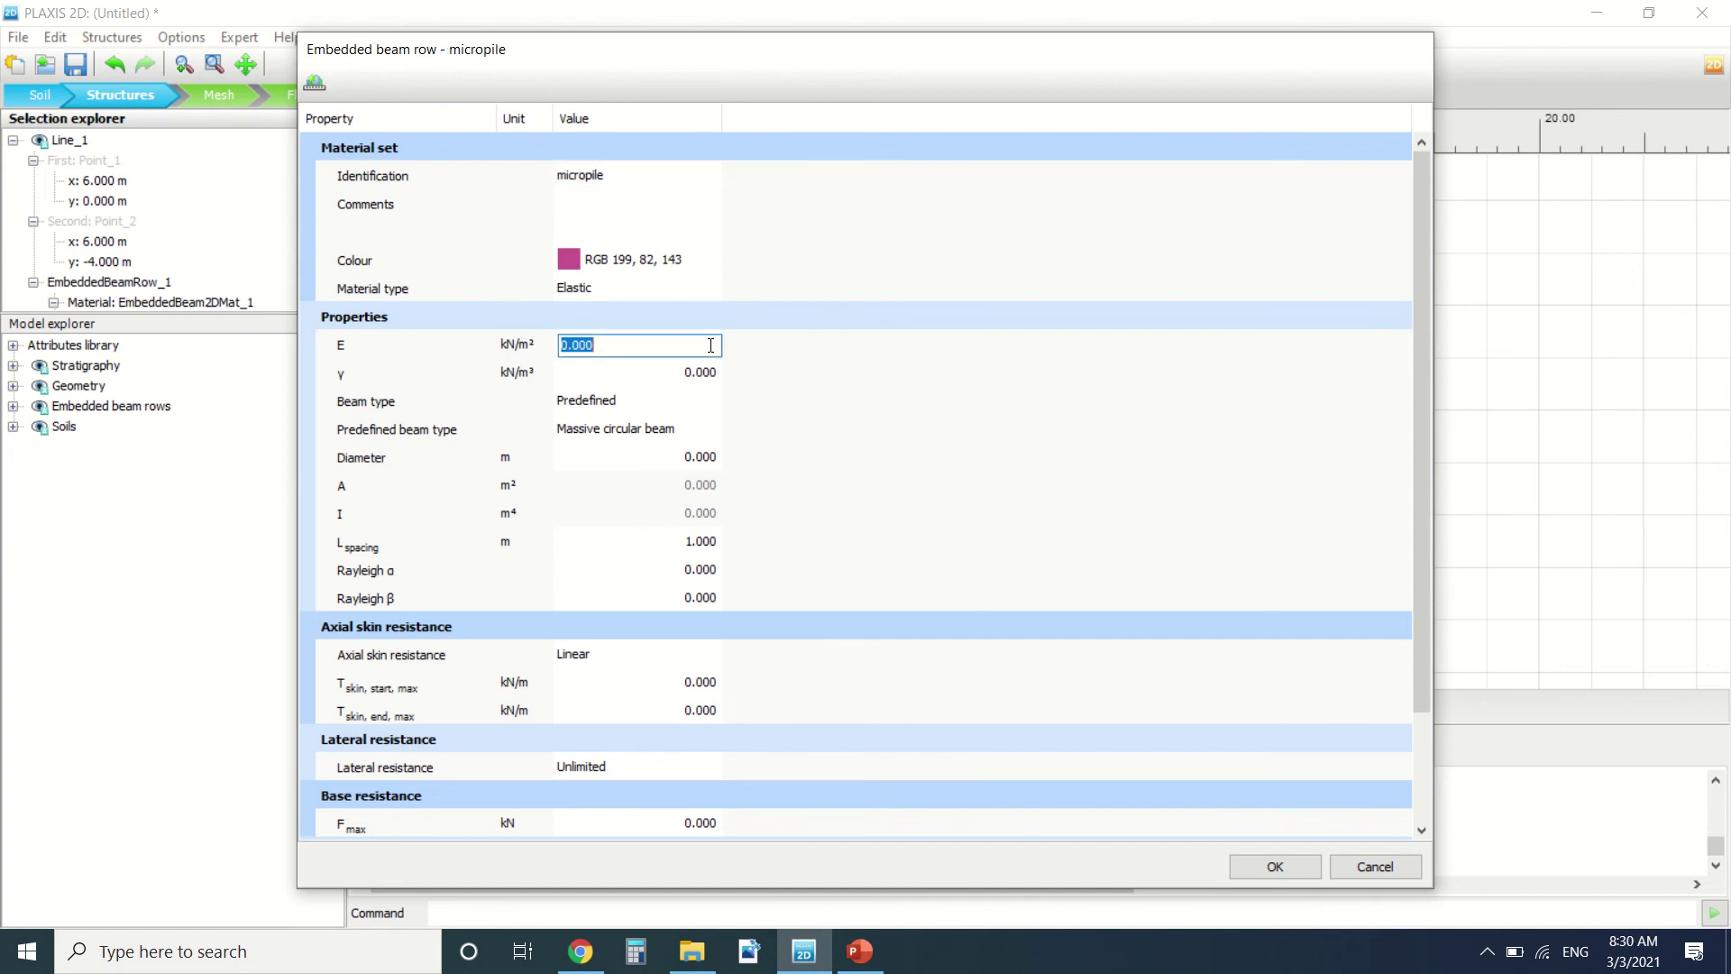
Set the stiffness E to 340000000 kN/m² and unit weight γ to 0.2.
type("2100000")
key("BackSpace")
key("BackSpace")
key("BackSpace")
key("BackSpace")
key("BackSpace")
key("BackSpace")
key("BackSpace")
type("430")
key("BackSpace")
key("BackSpace")
key("BackSpace")
type("43")
key("BackSpace")
key("BackSpace")
type("340000000")
left_click(711, 373)
type("0")
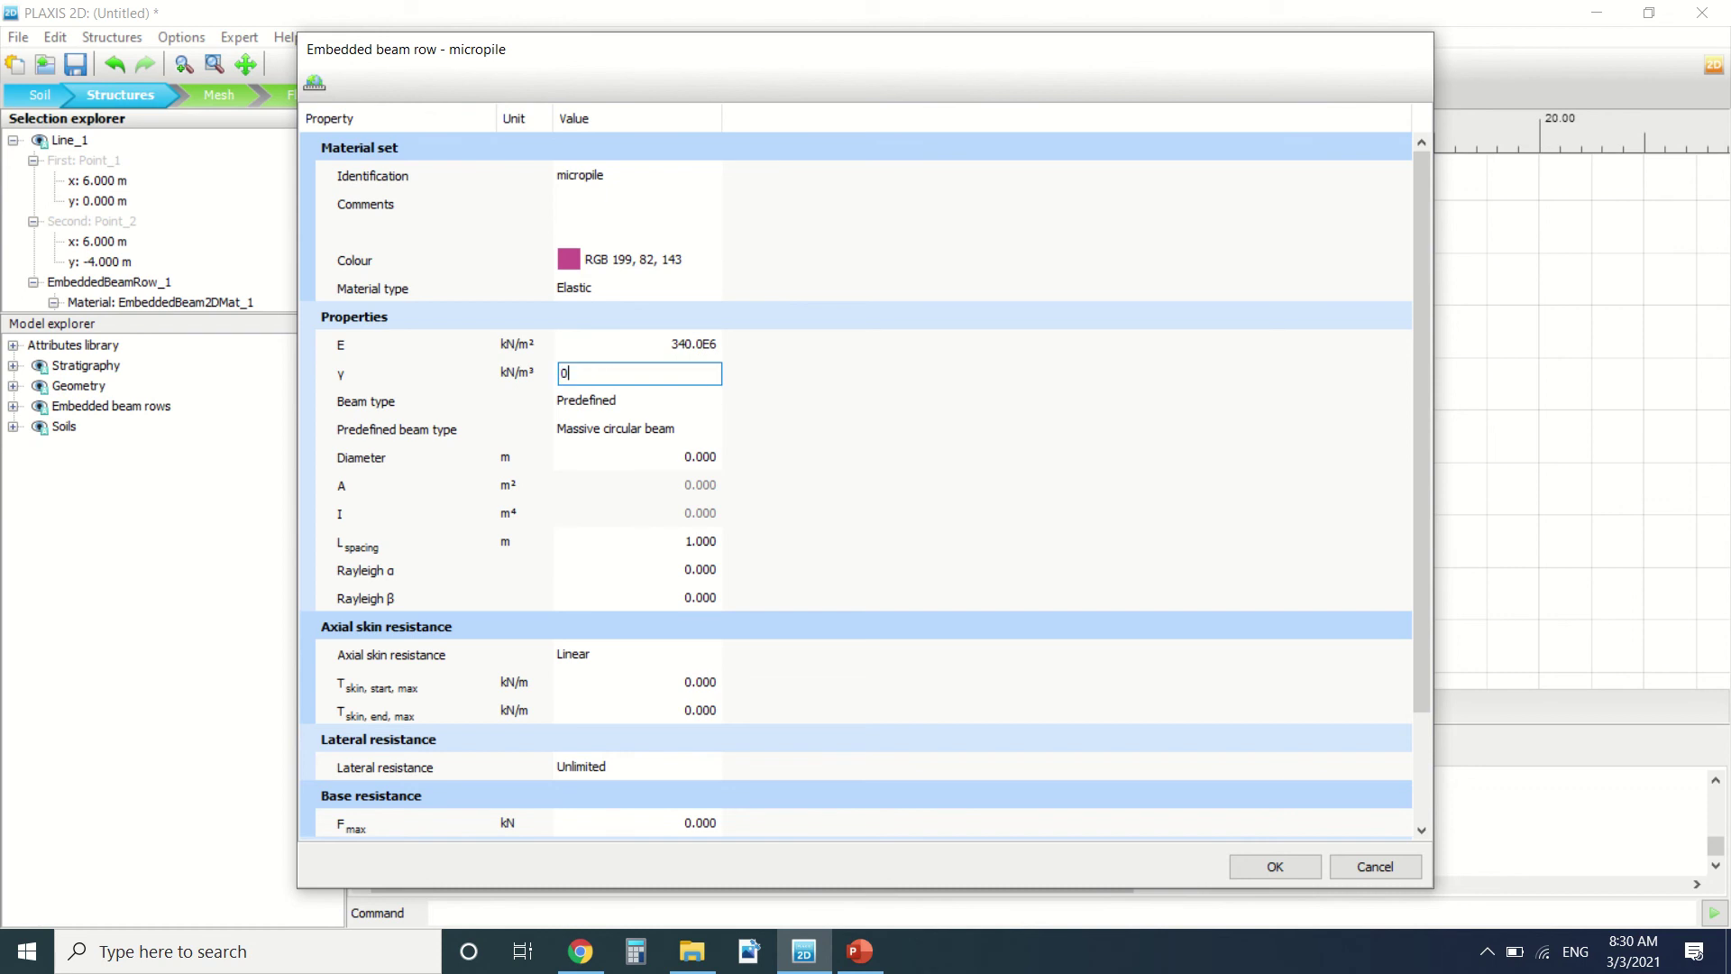
type(".2")
left_click(659, 490)
Keep a Predefined massive circular beam and set its diameter to 0.5 m.
left_click(667, 411)
left_click(667, 402)
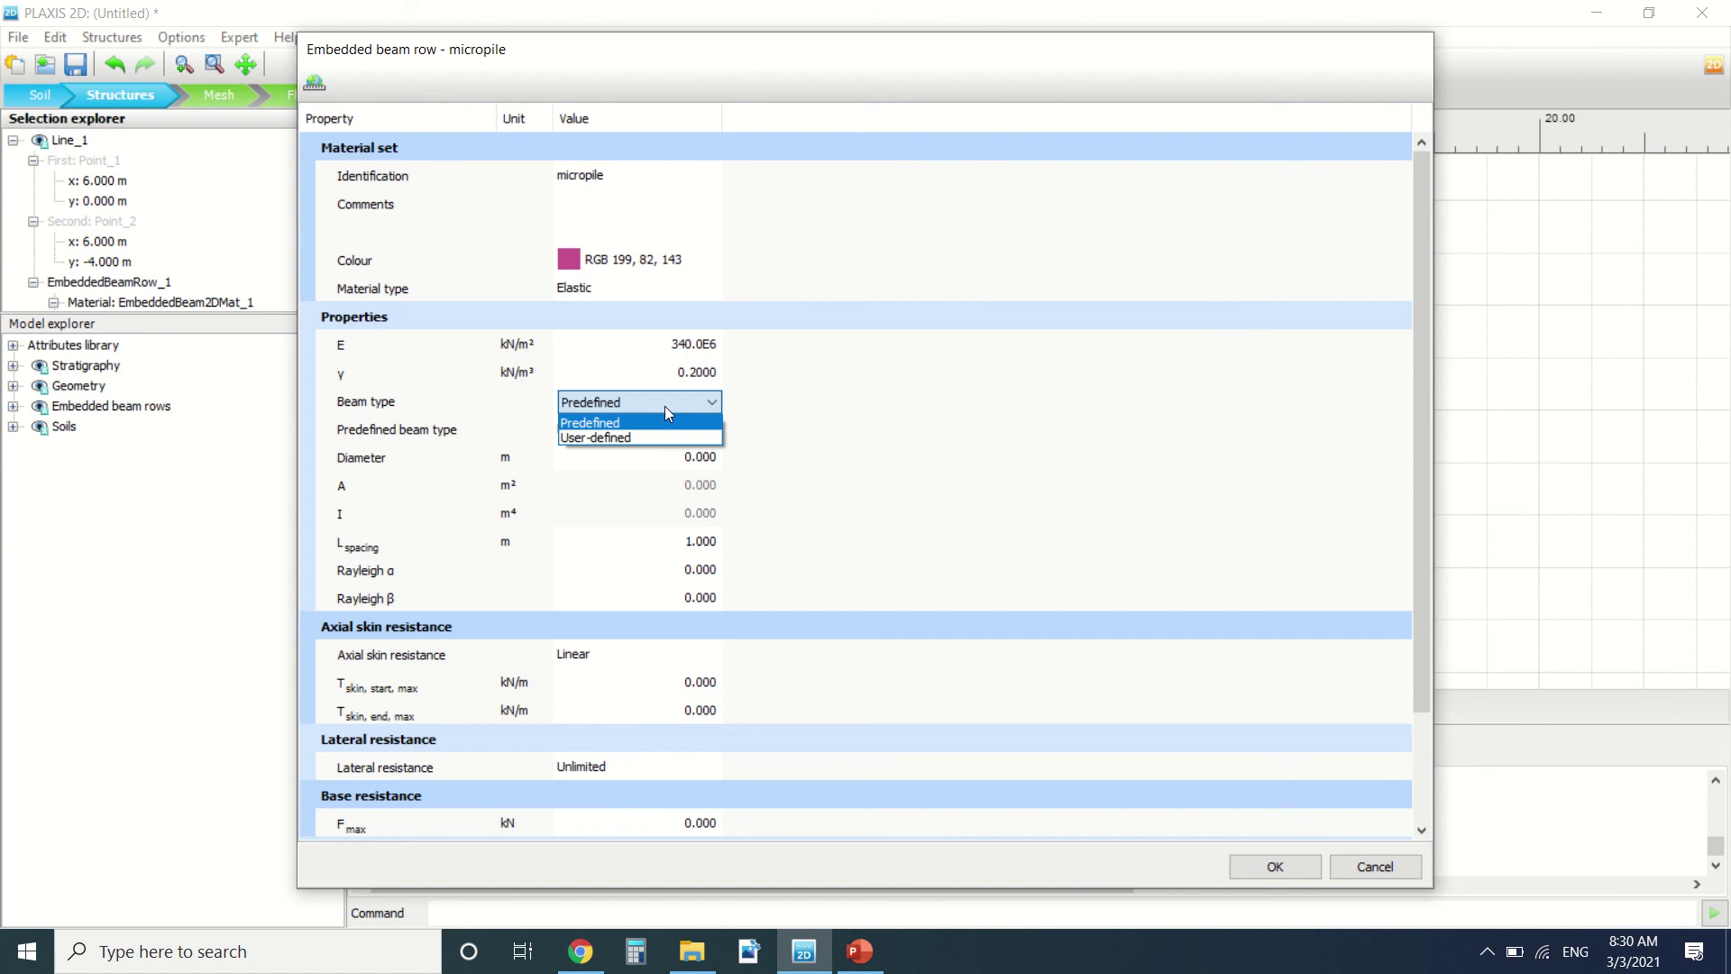
left_click(662, 407)
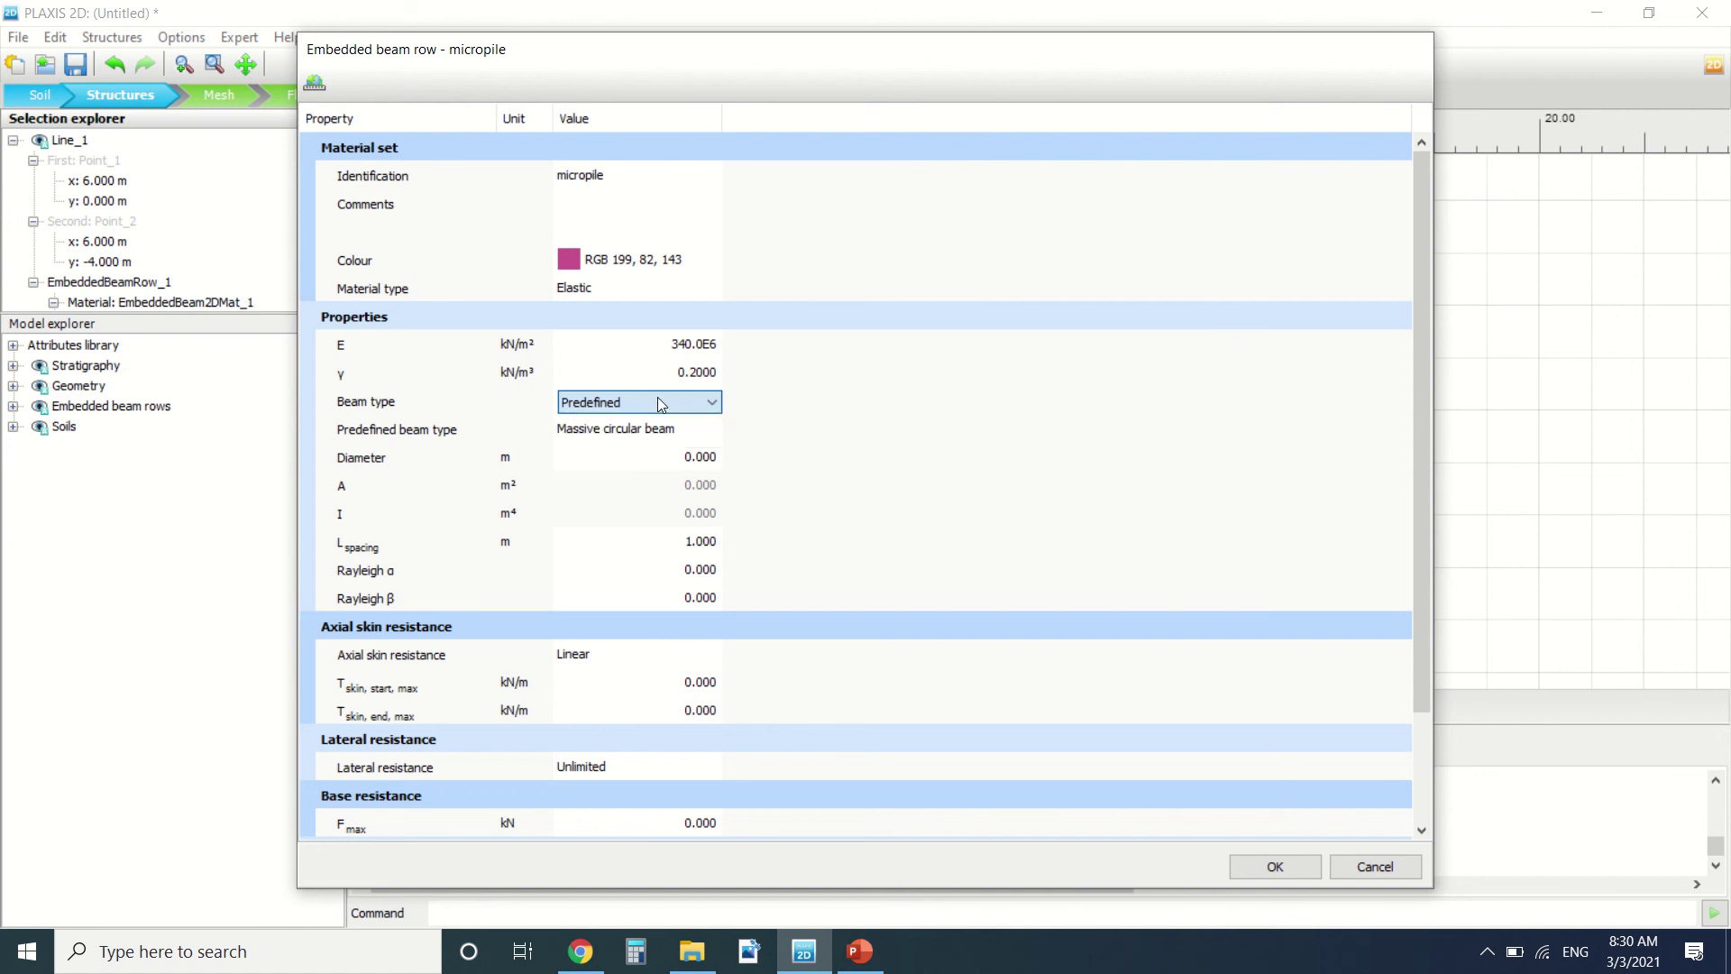
left_click(674, 430)
left_click(678, 432)
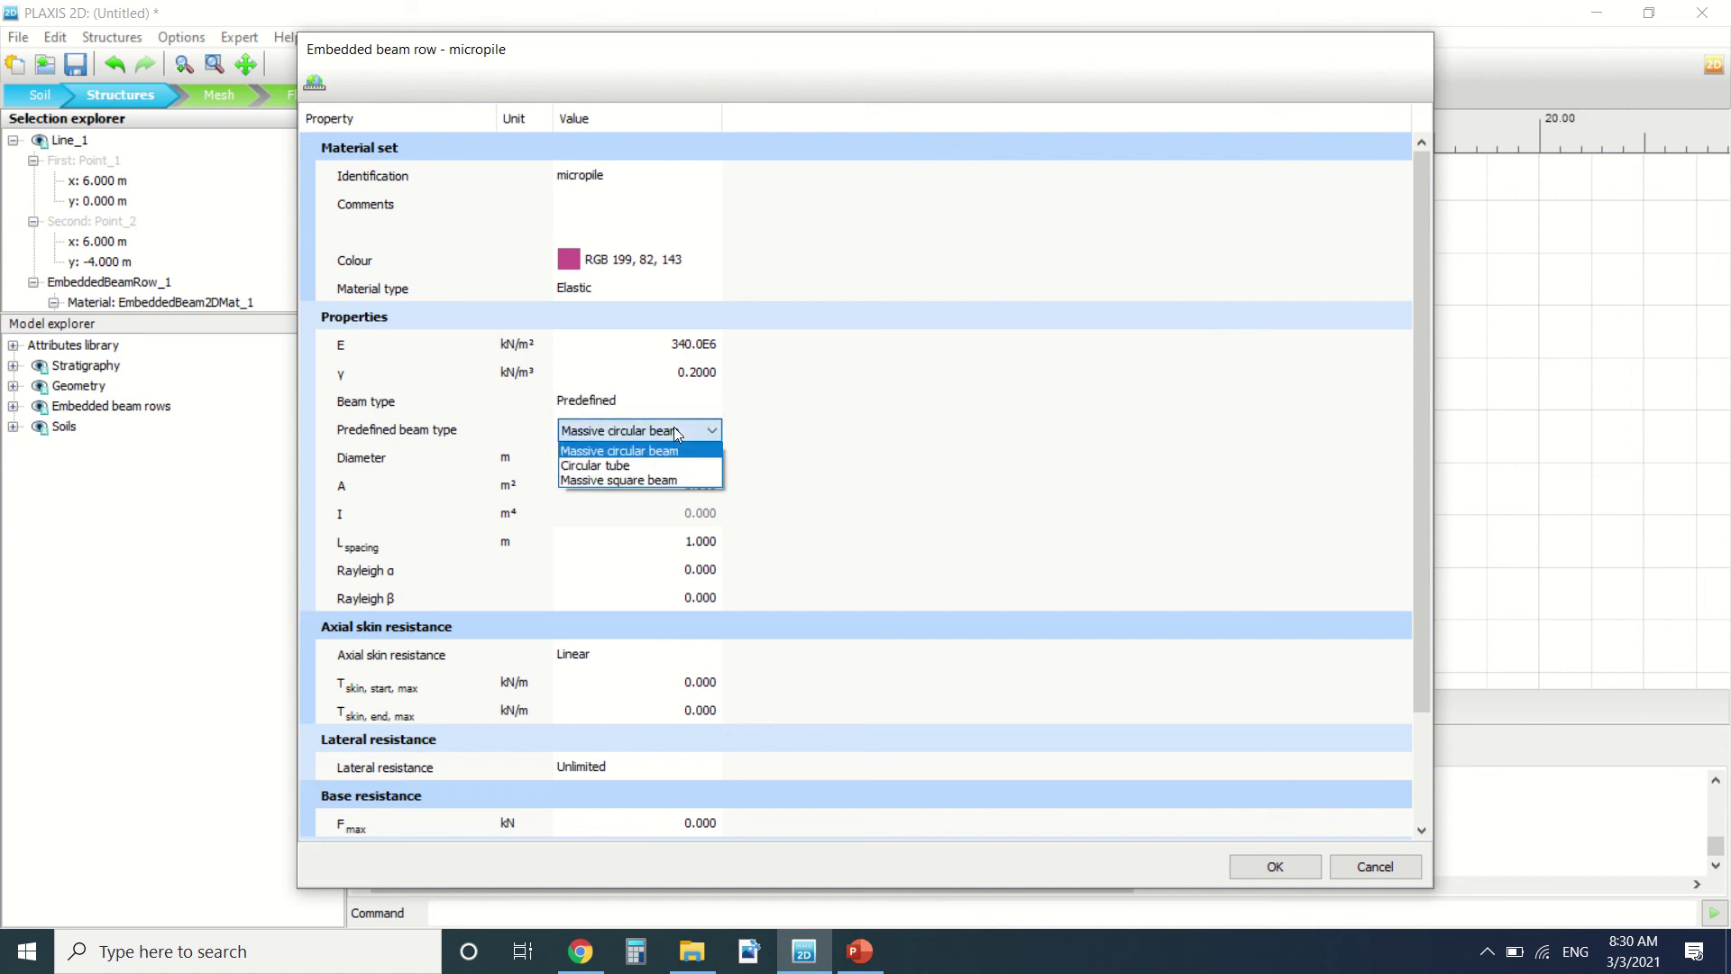
left_click(678, 432)
left_click(700, 461)
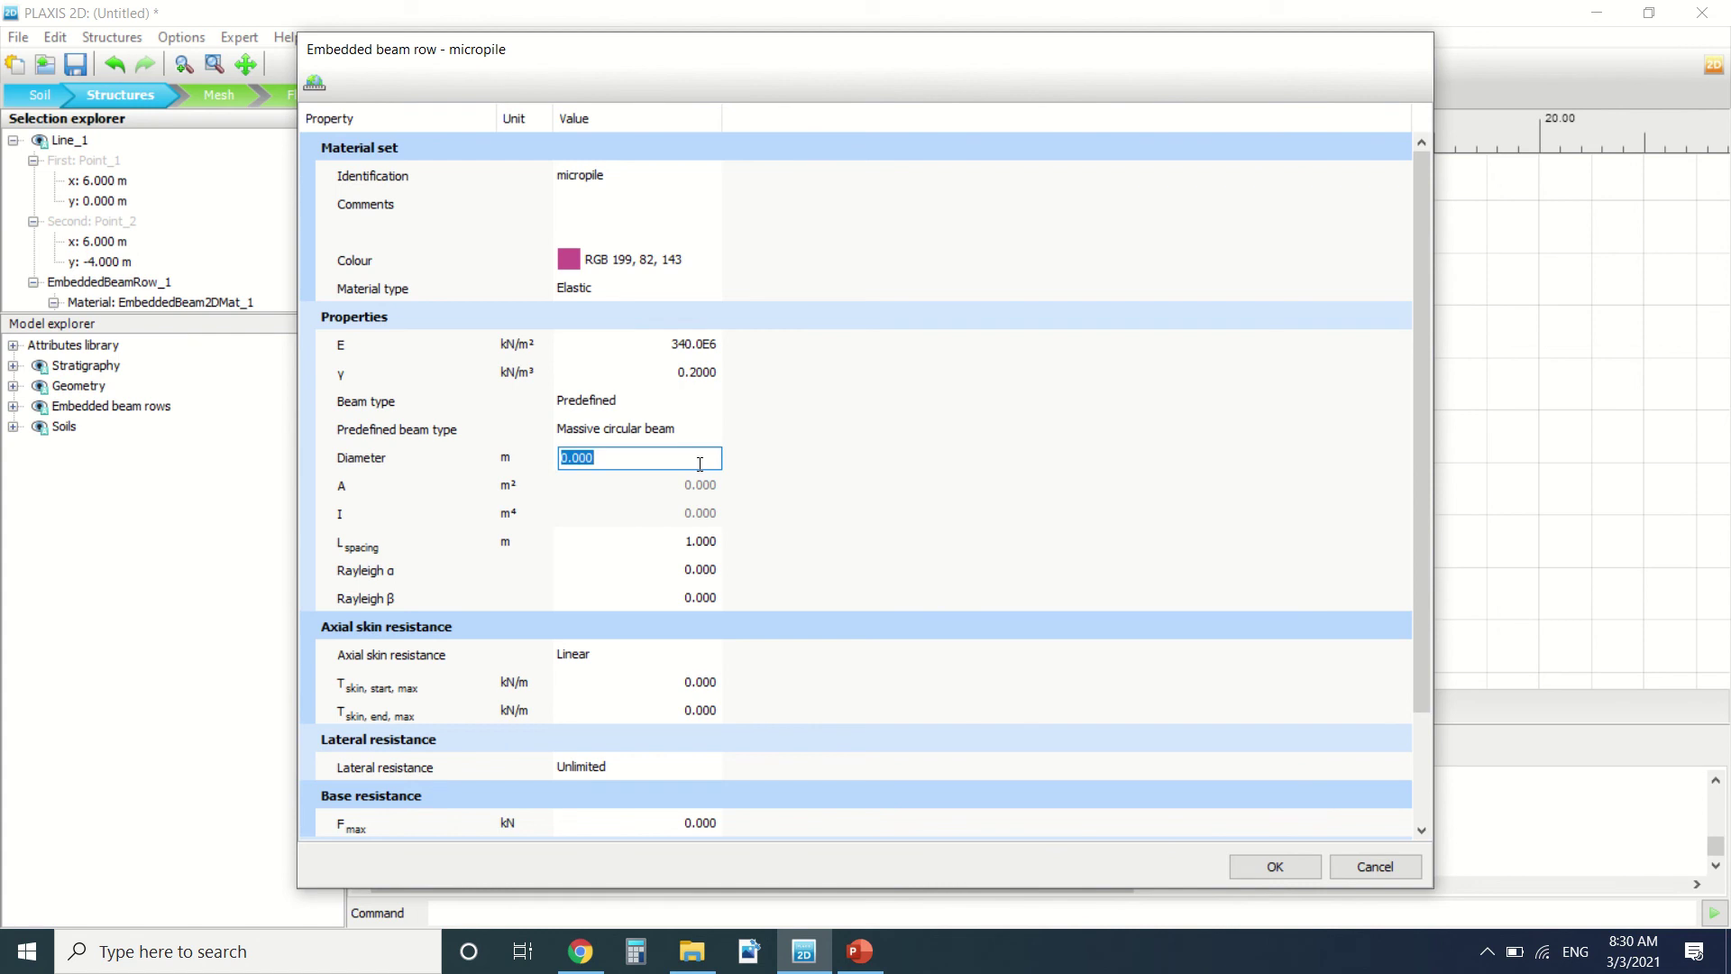
type("0.5")
left_click(708, 512)
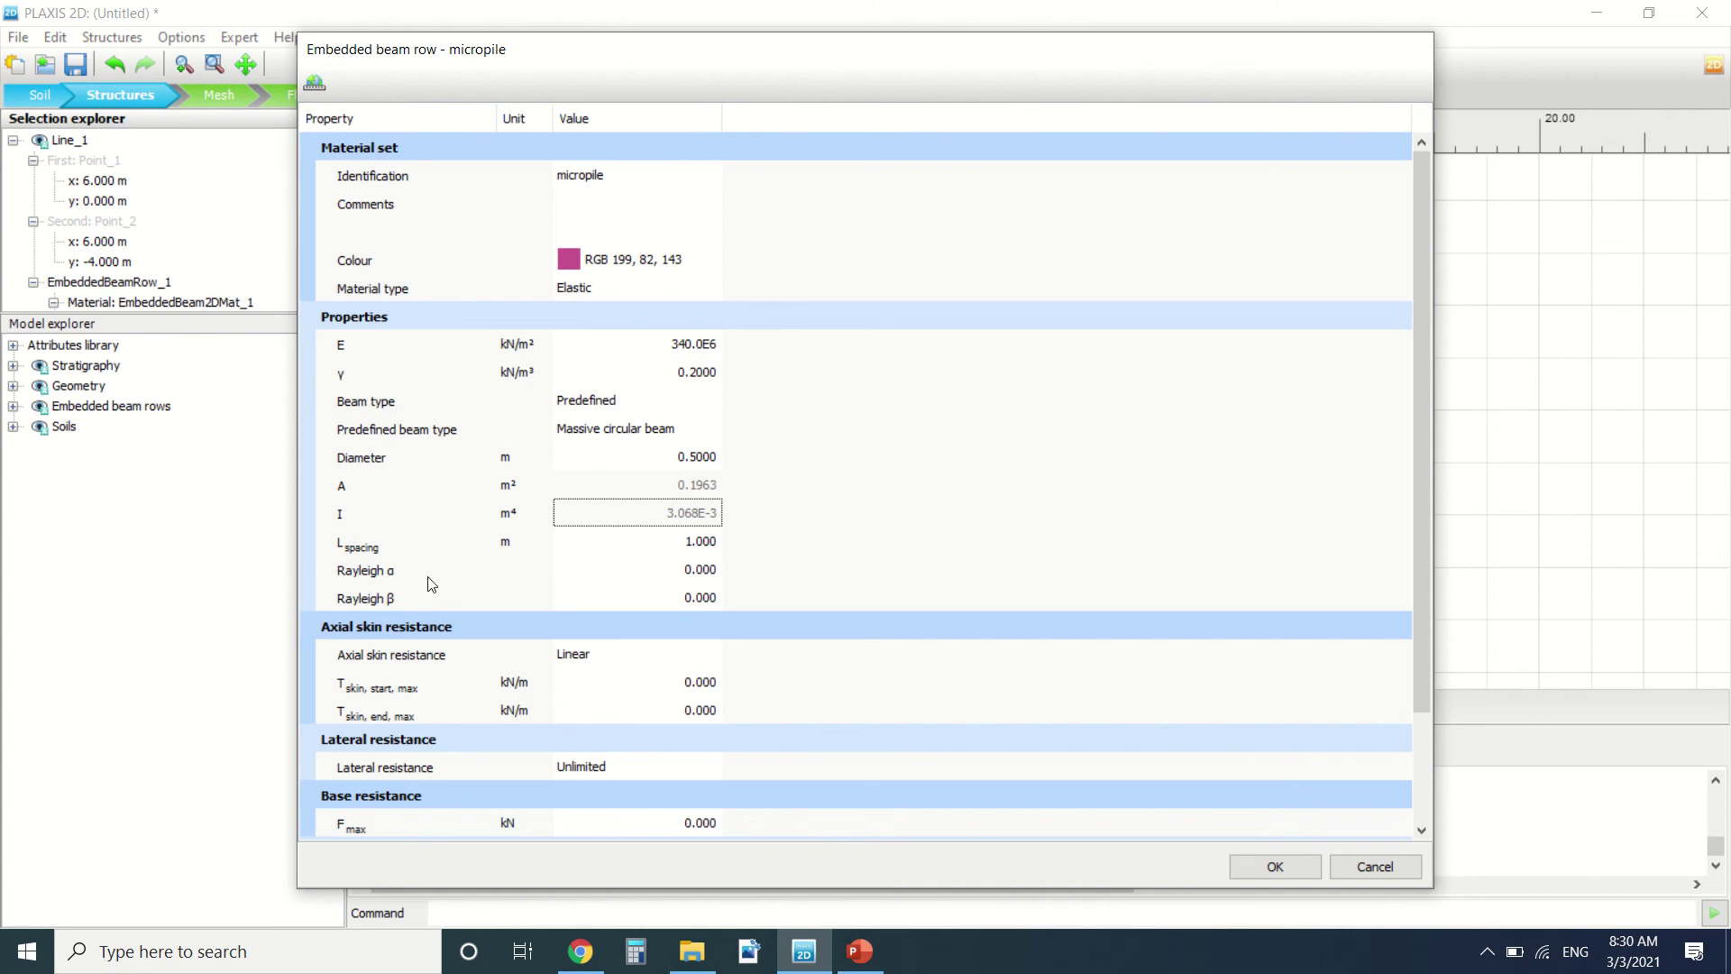
Enter skin resistance 100 kN/m at start, 300 kN/m at end, and Fmax 400 kN.
scroll(448, 571, "down", 1)
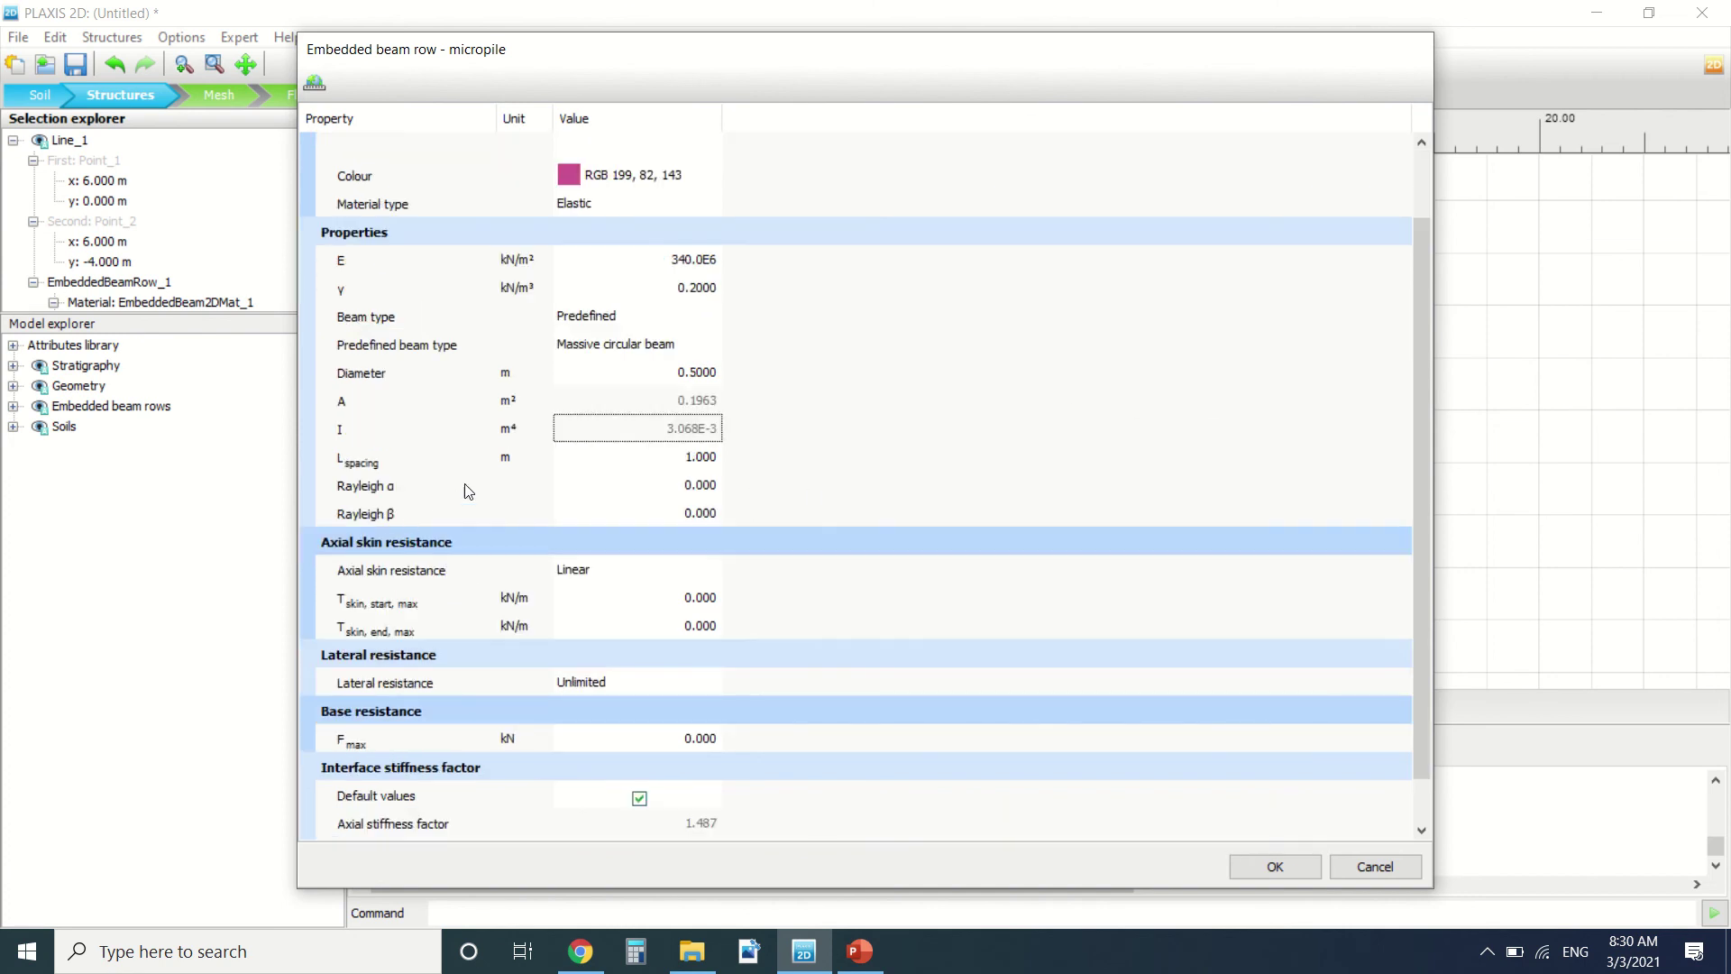
left_click(702, 595)
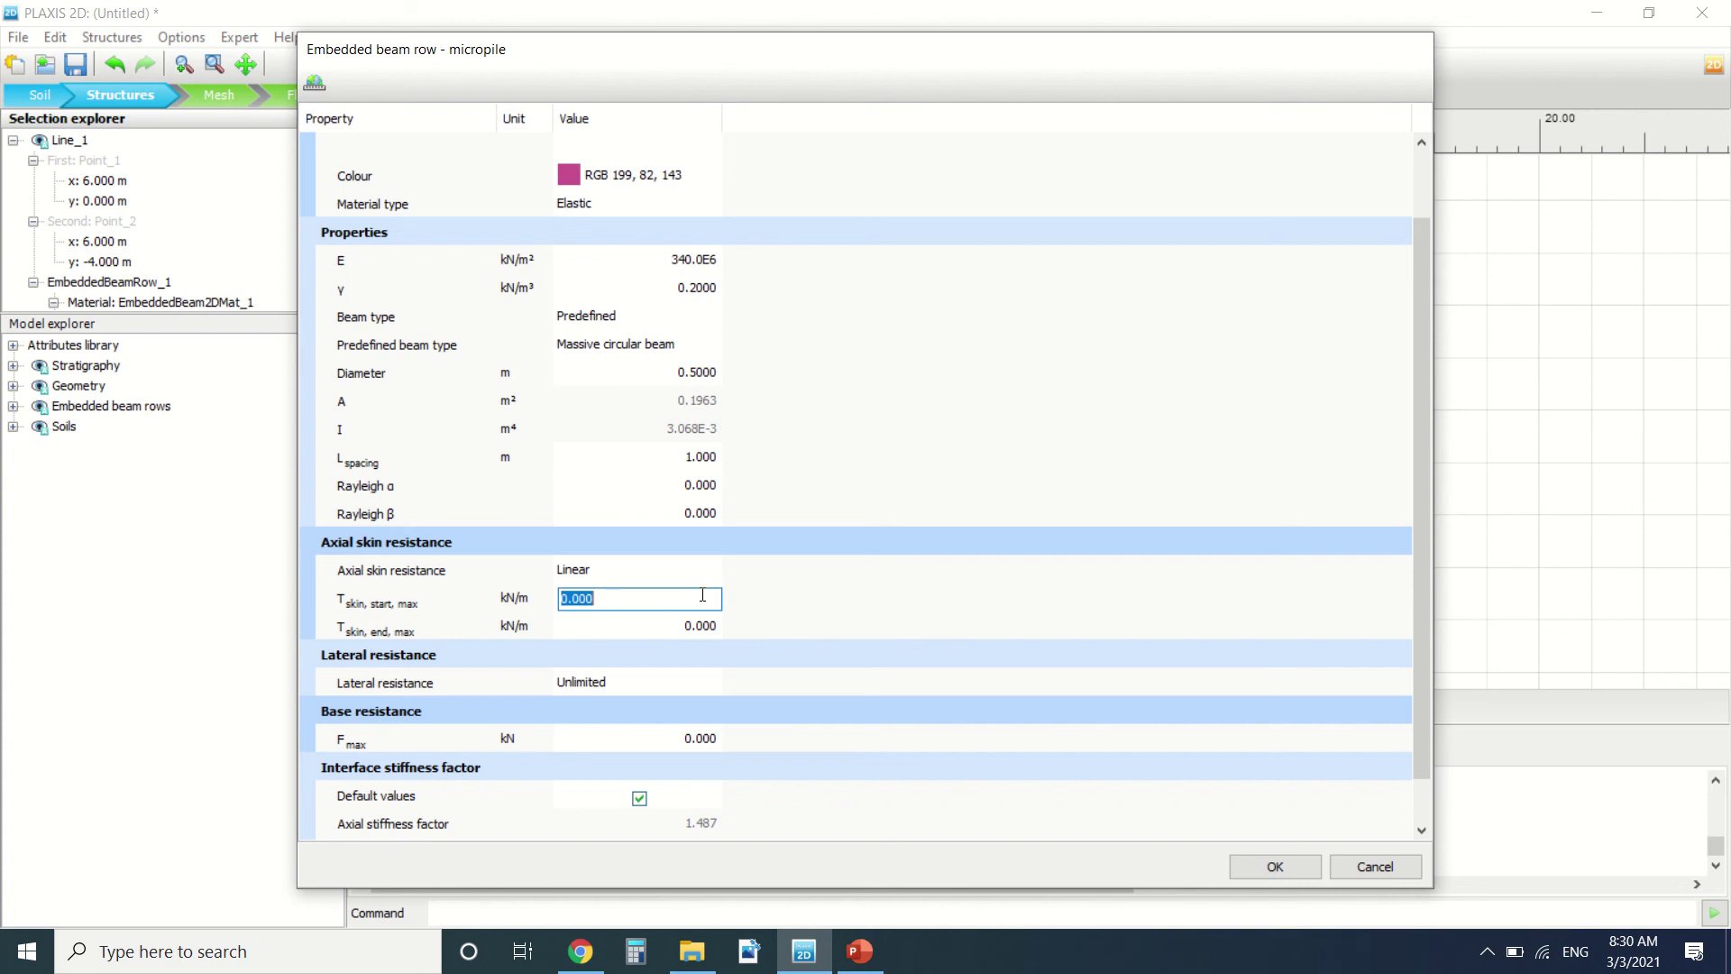
type("300")
left_click(669, 627)
type("200")
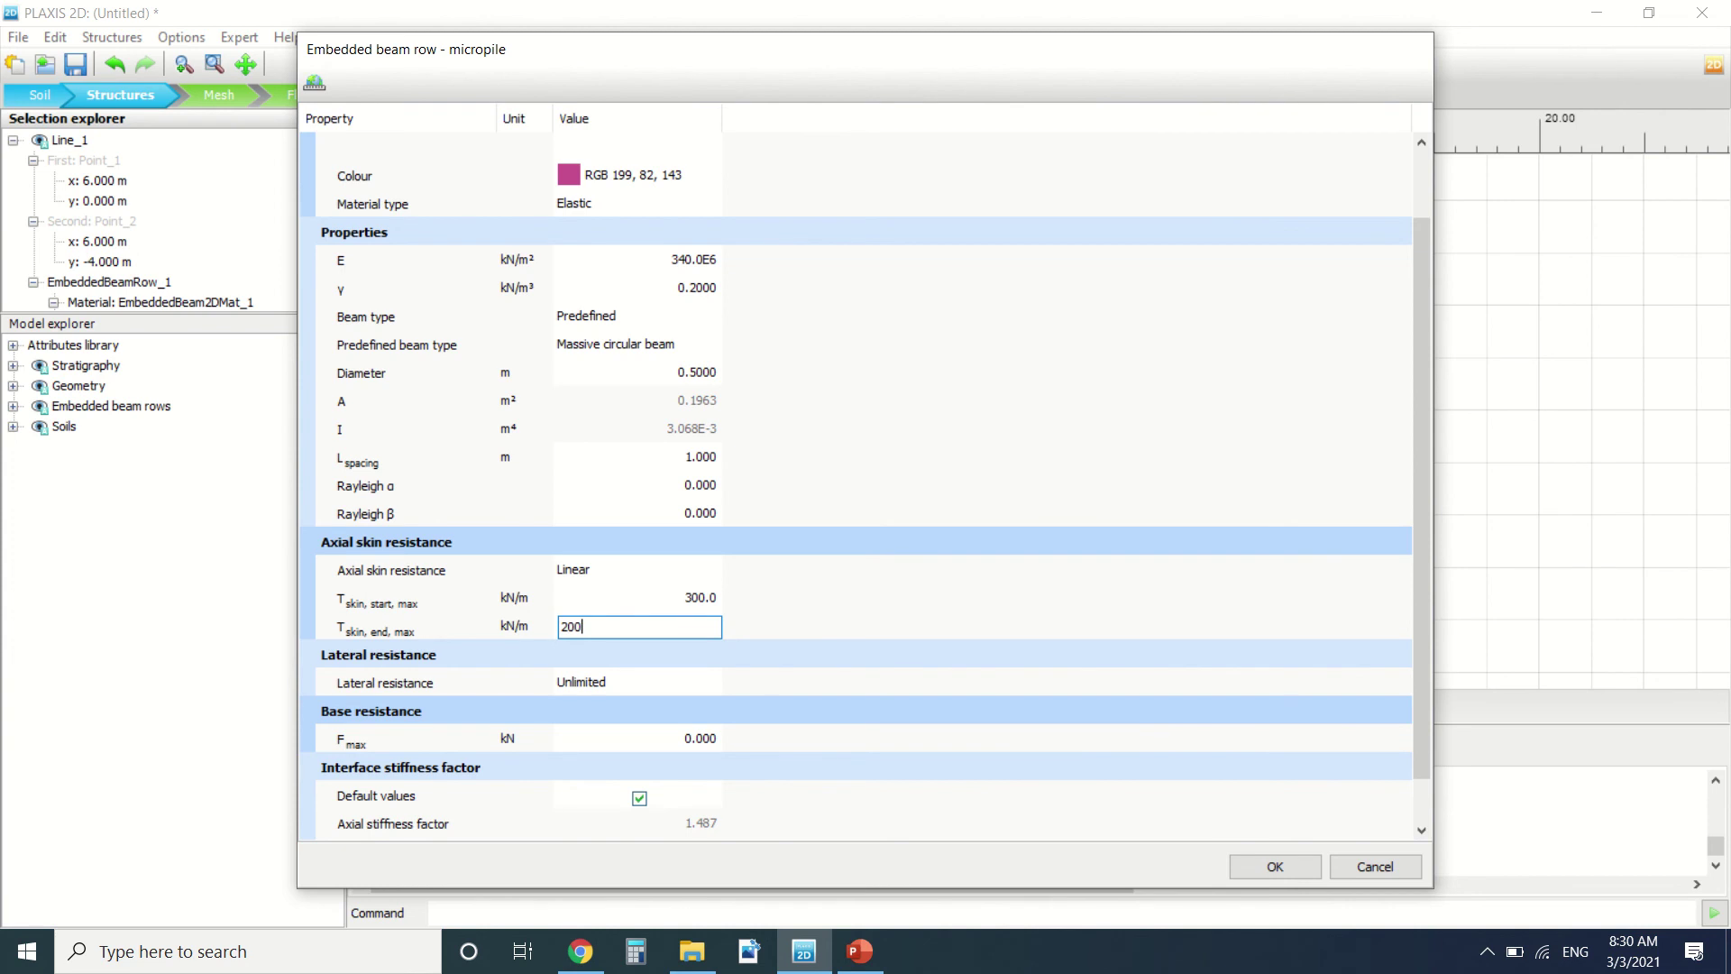
left_click(848, 607)
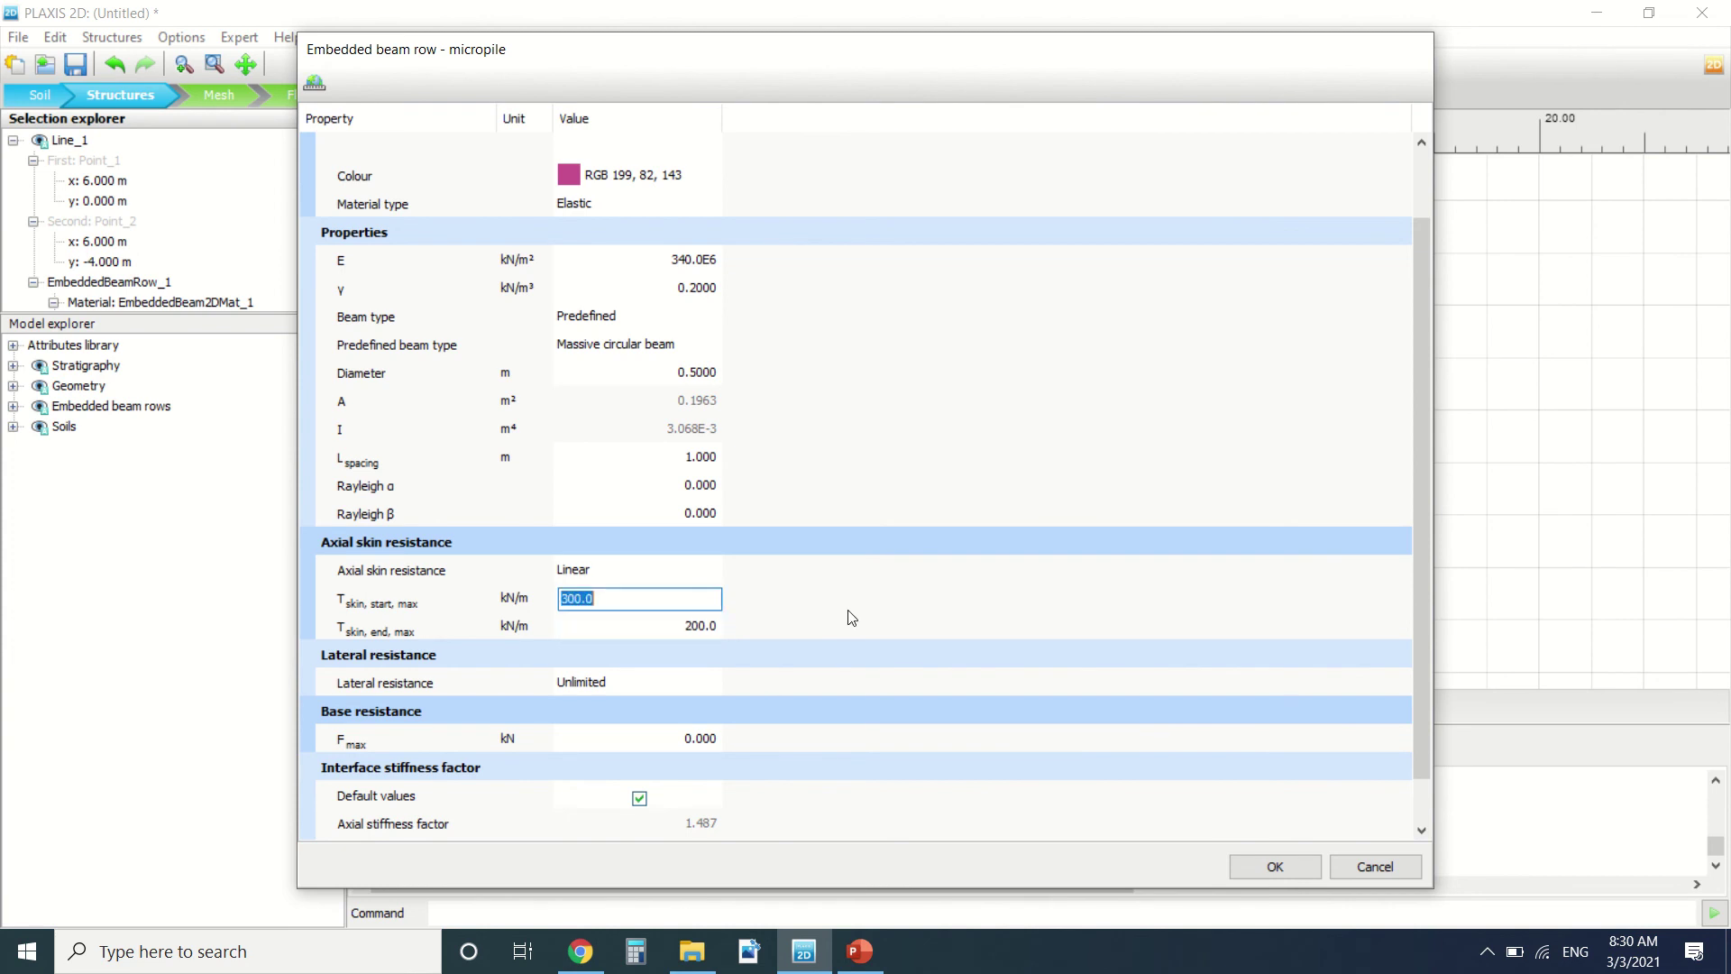
scroll(649, 663, "down", 1)
left_click(676, 681)
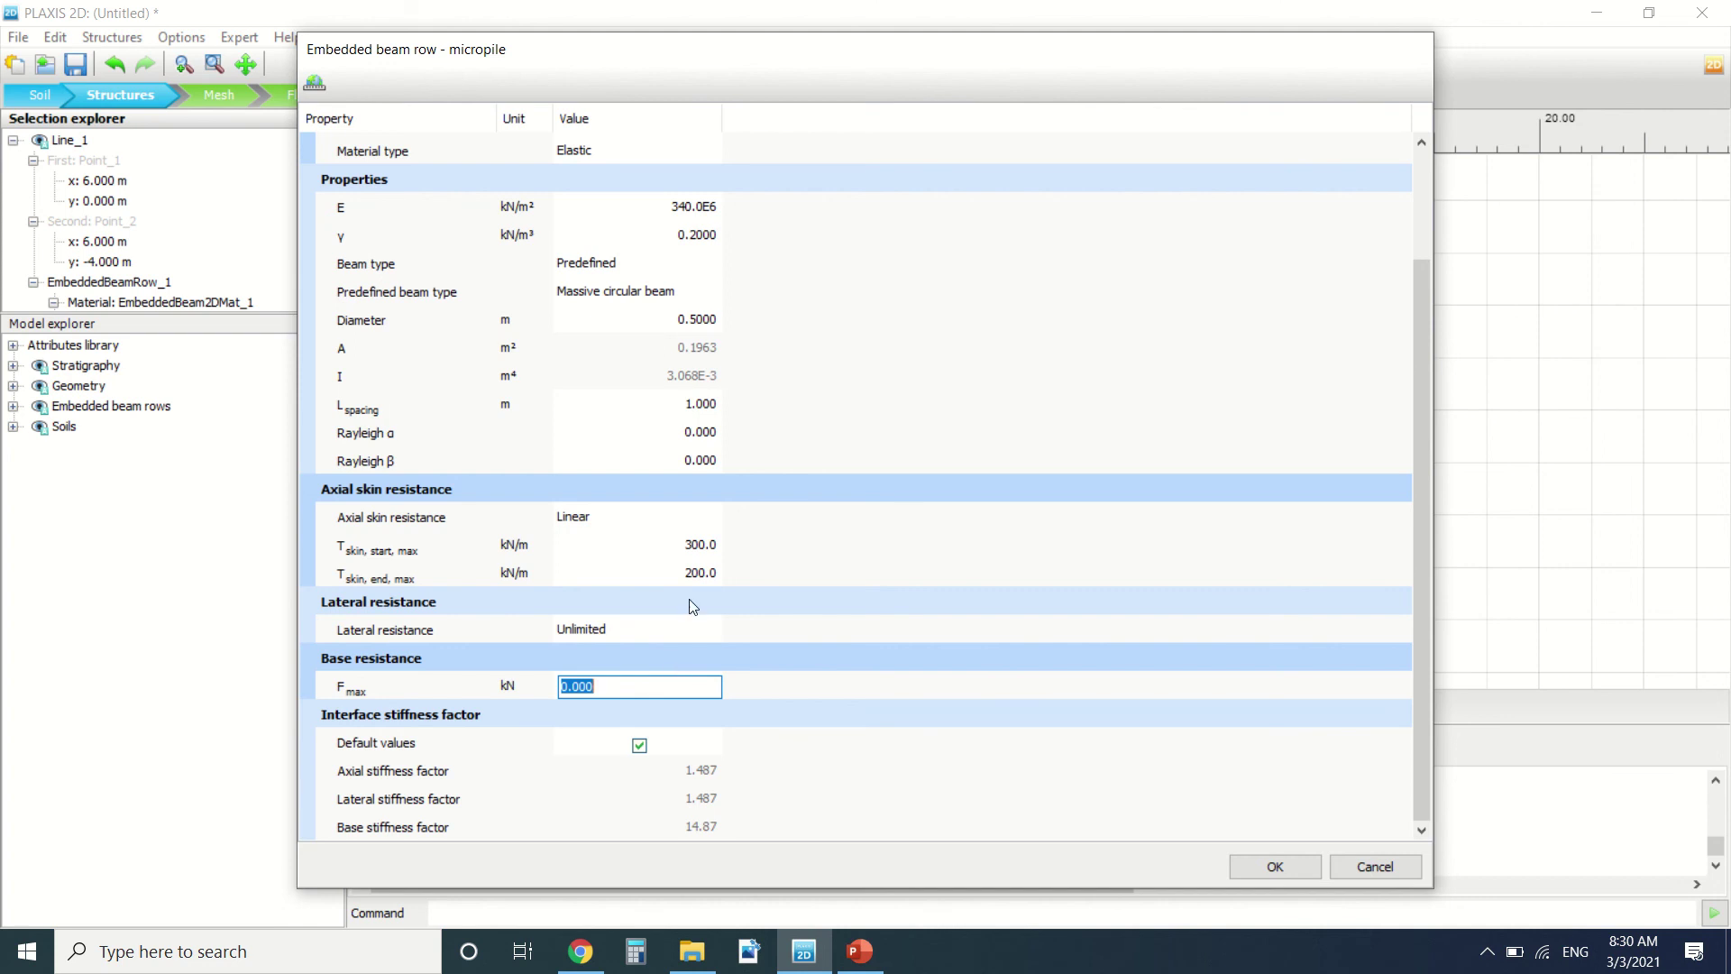
left_click(687, 548)
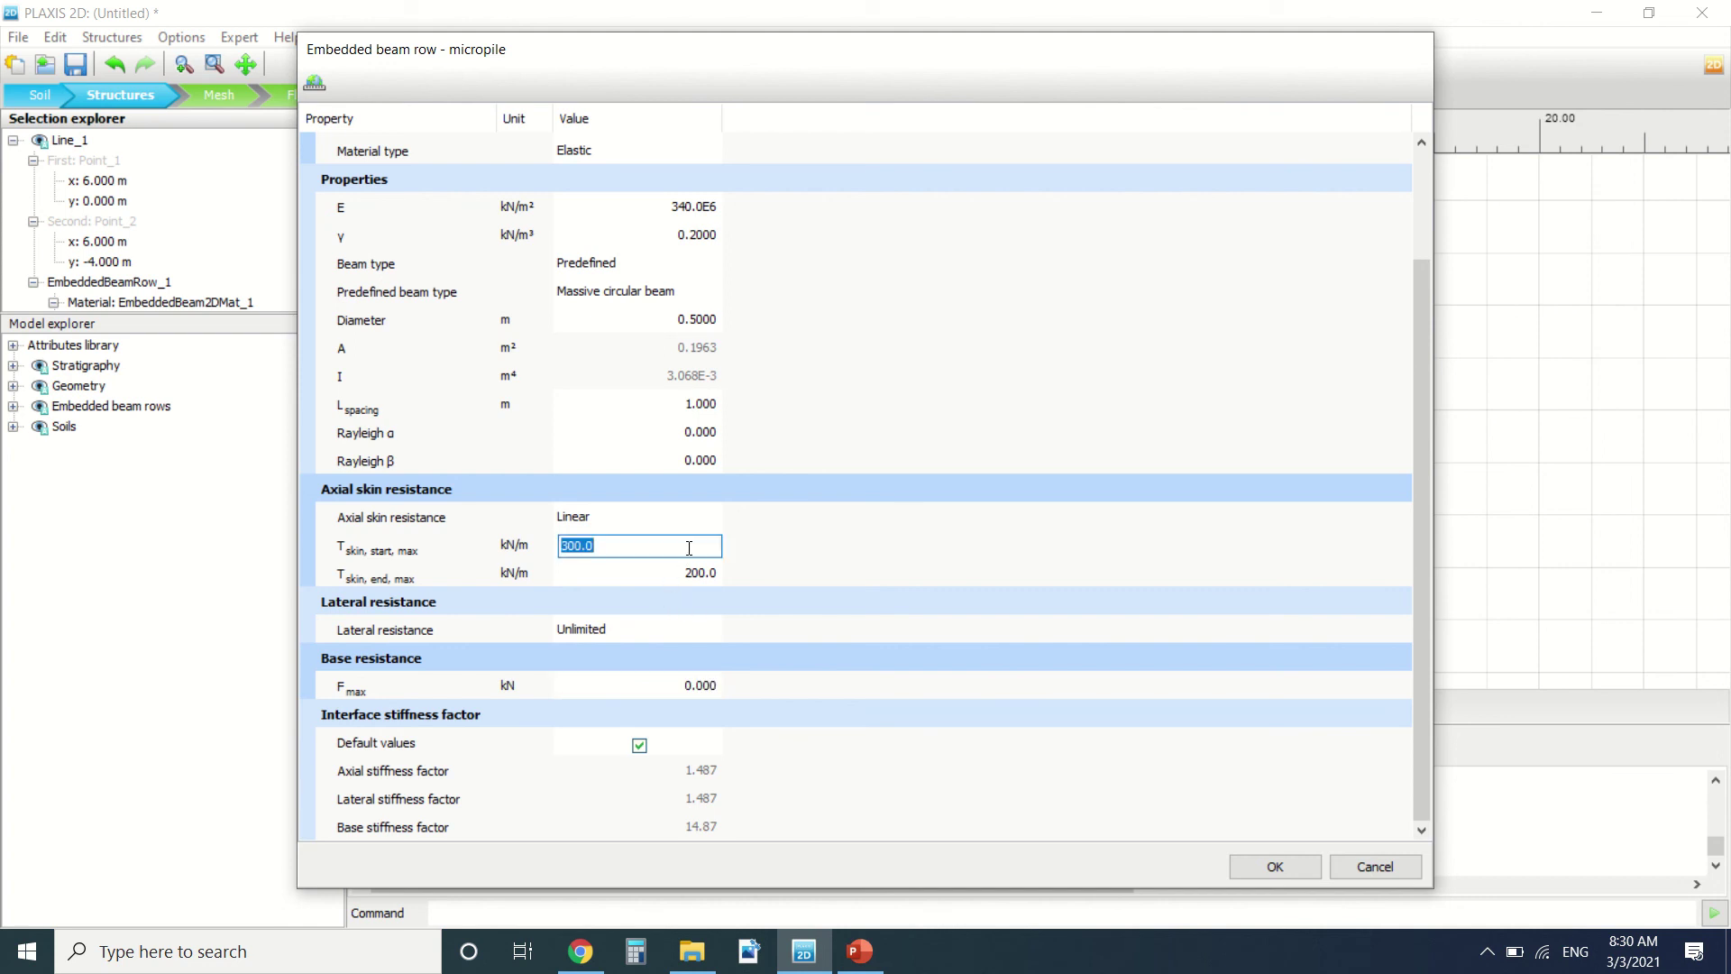
type("100")
left_click(717, 574)
type("3")
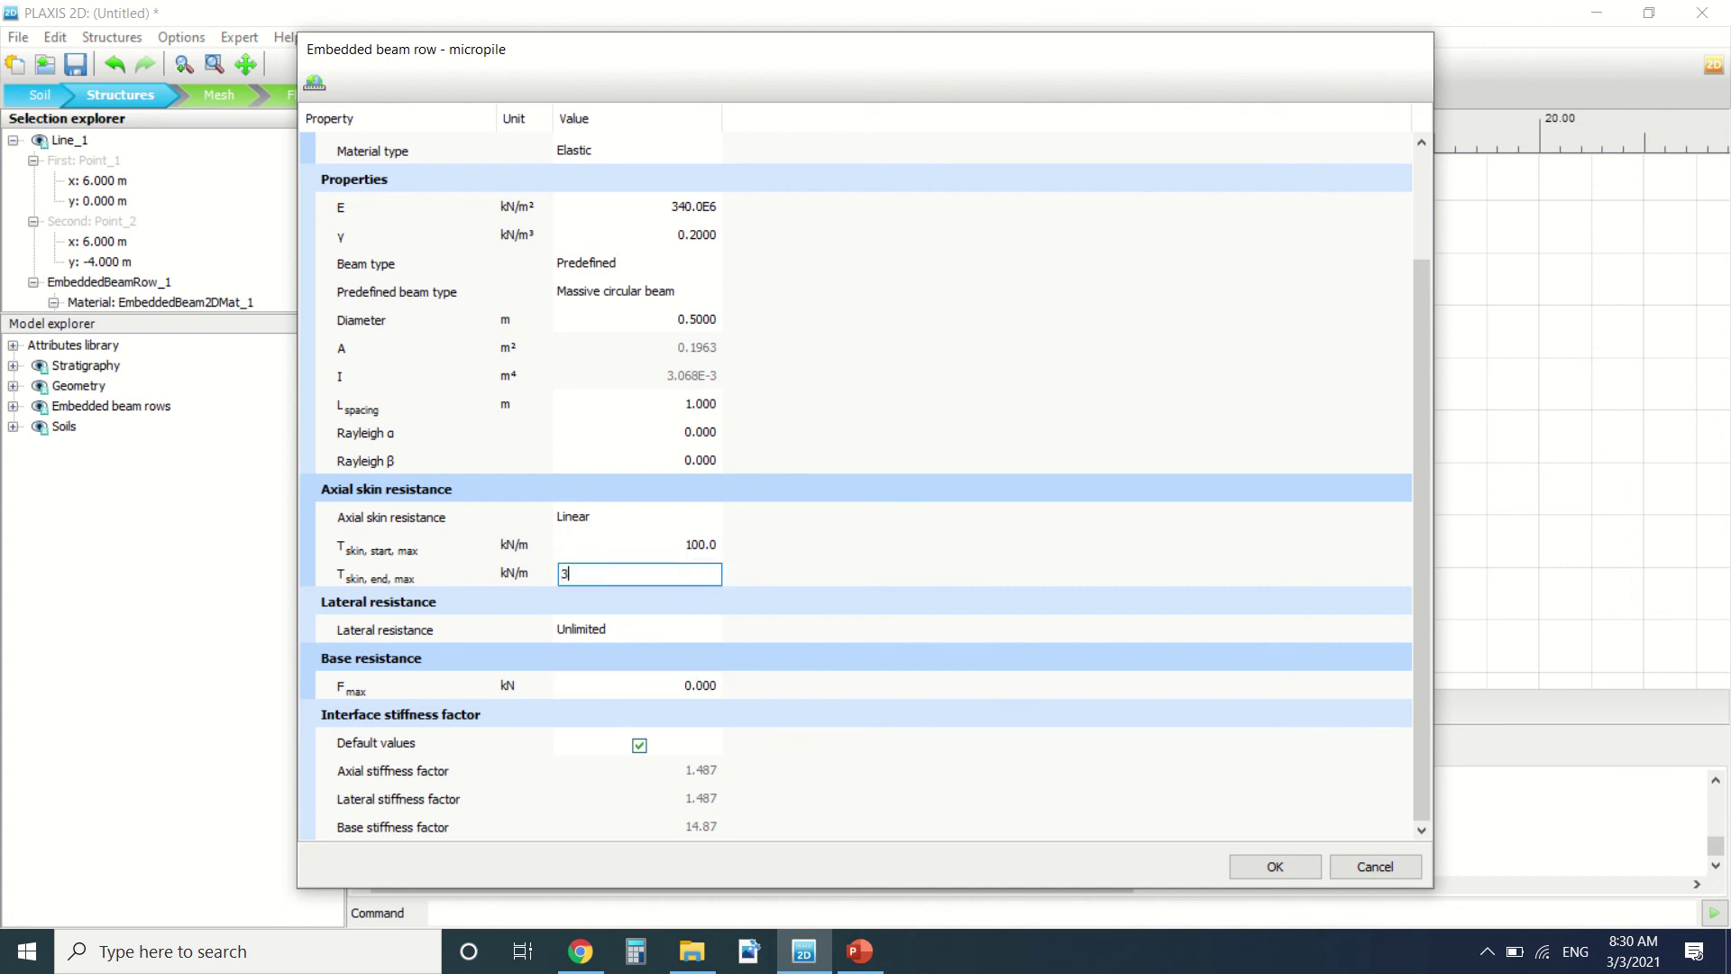
type("00")
left_click(692, 691)
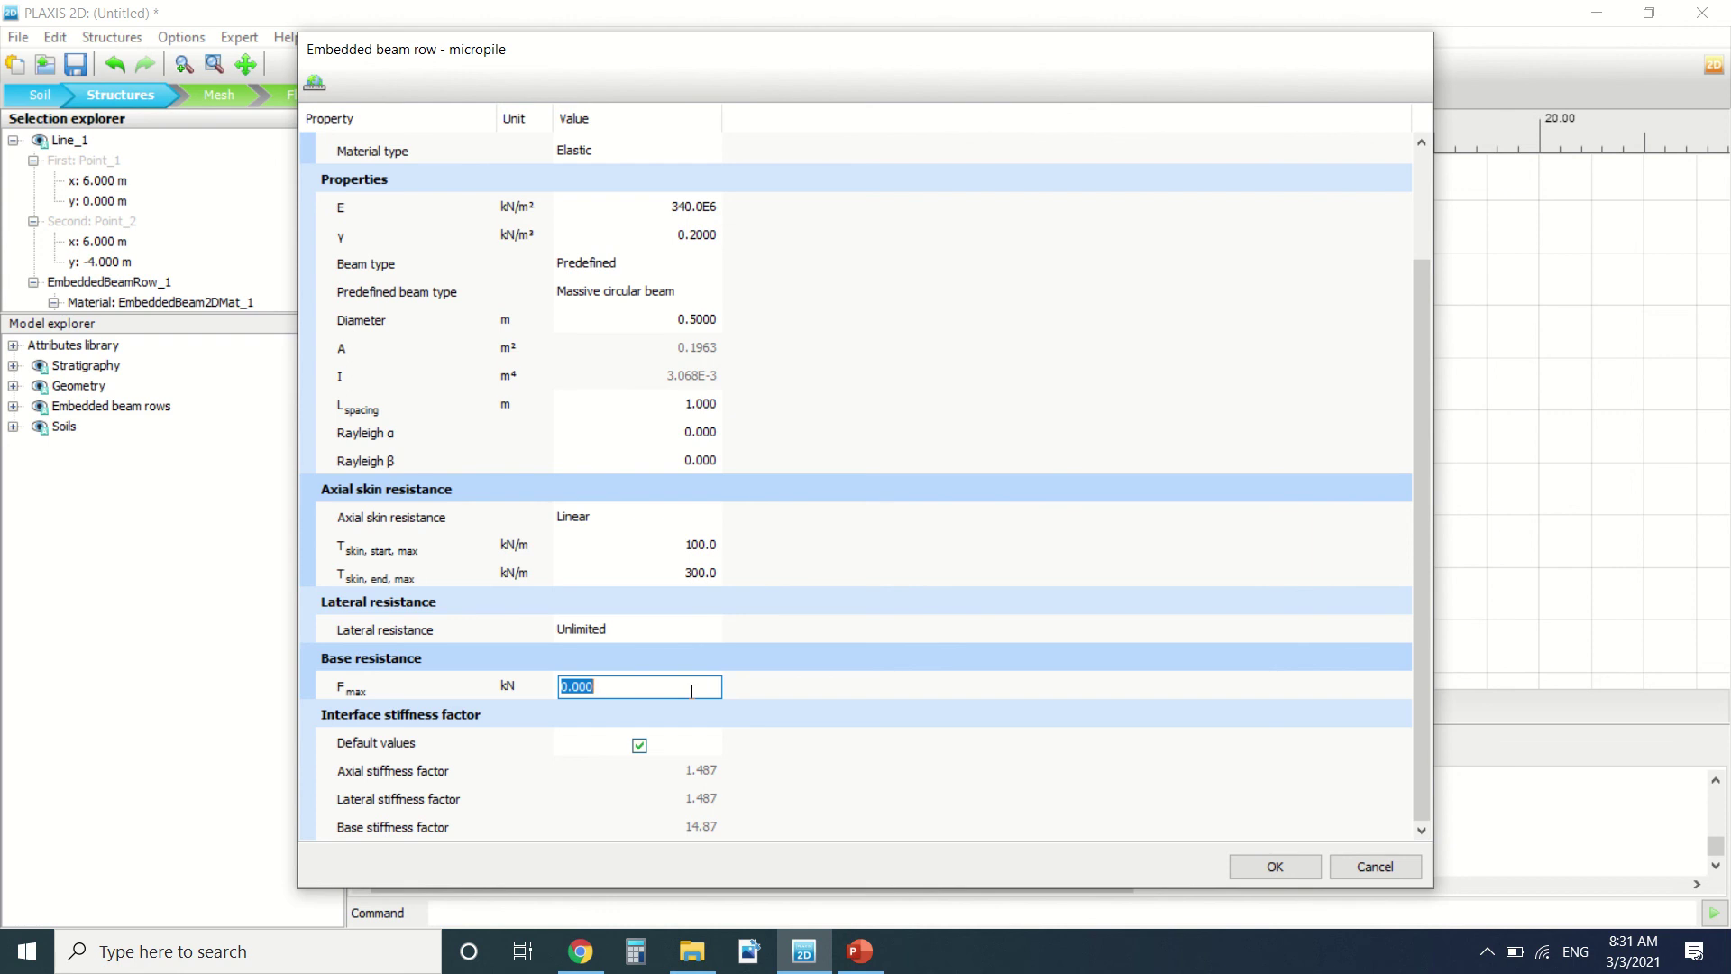
type("400")
Apply the micropile material, then switch to Mesh mode and back to Structures.
left_click(1255, 864)
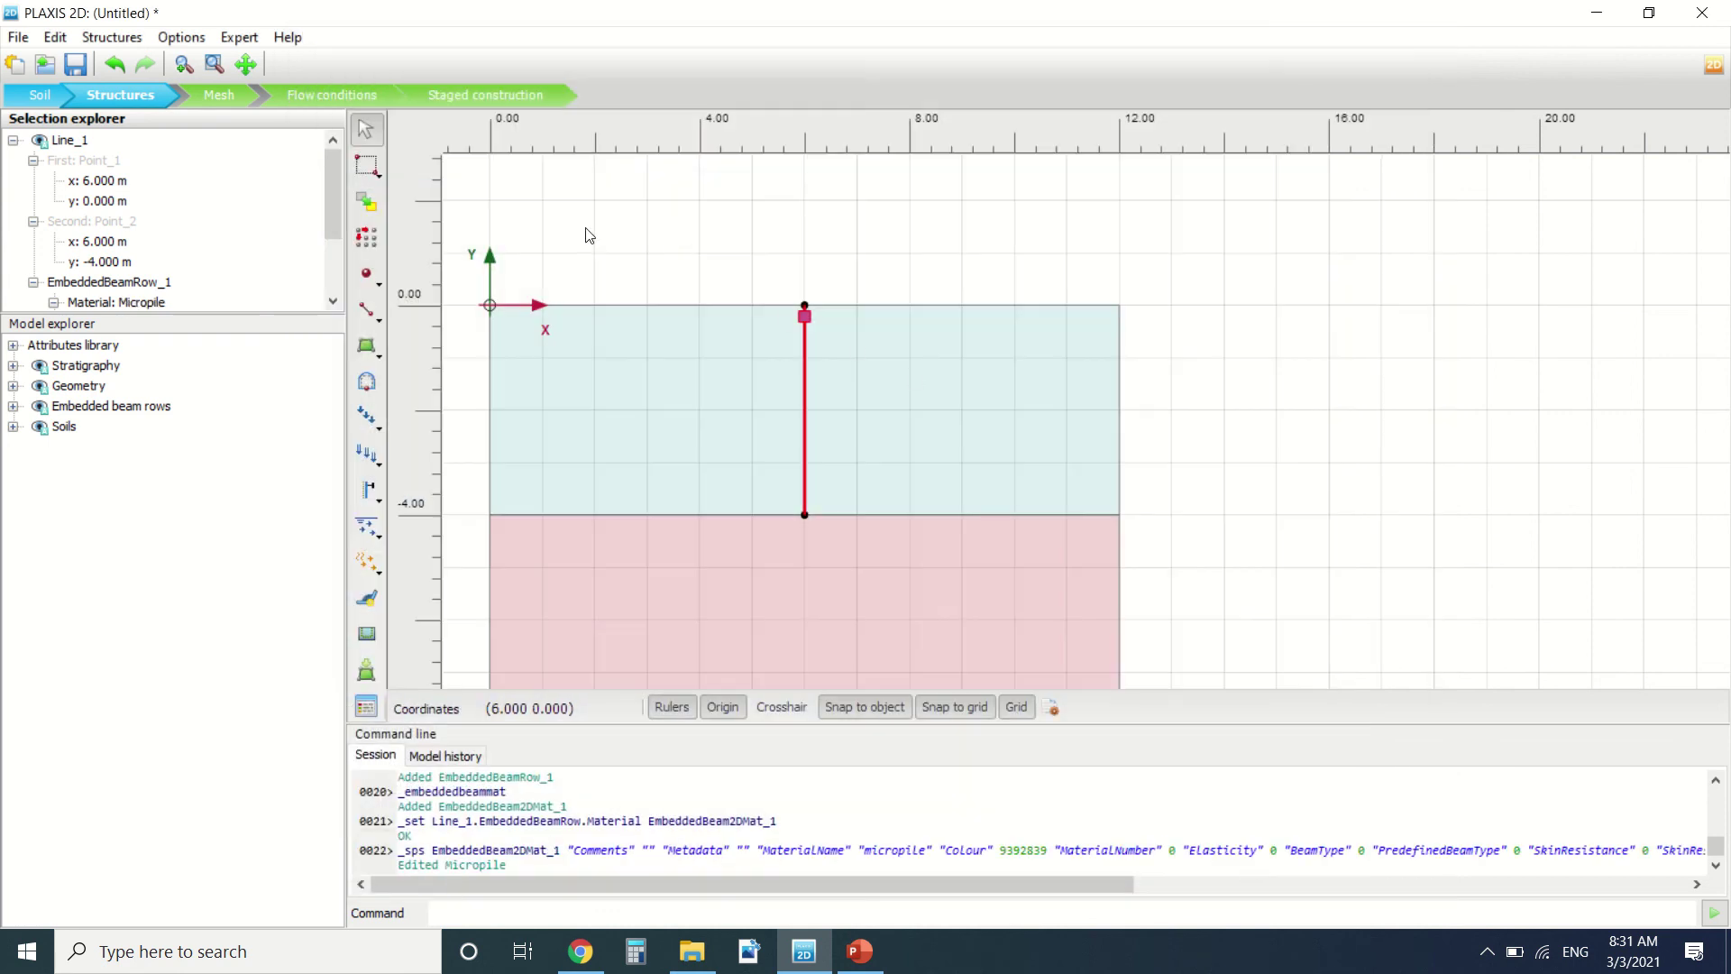
left_click(203, 101)
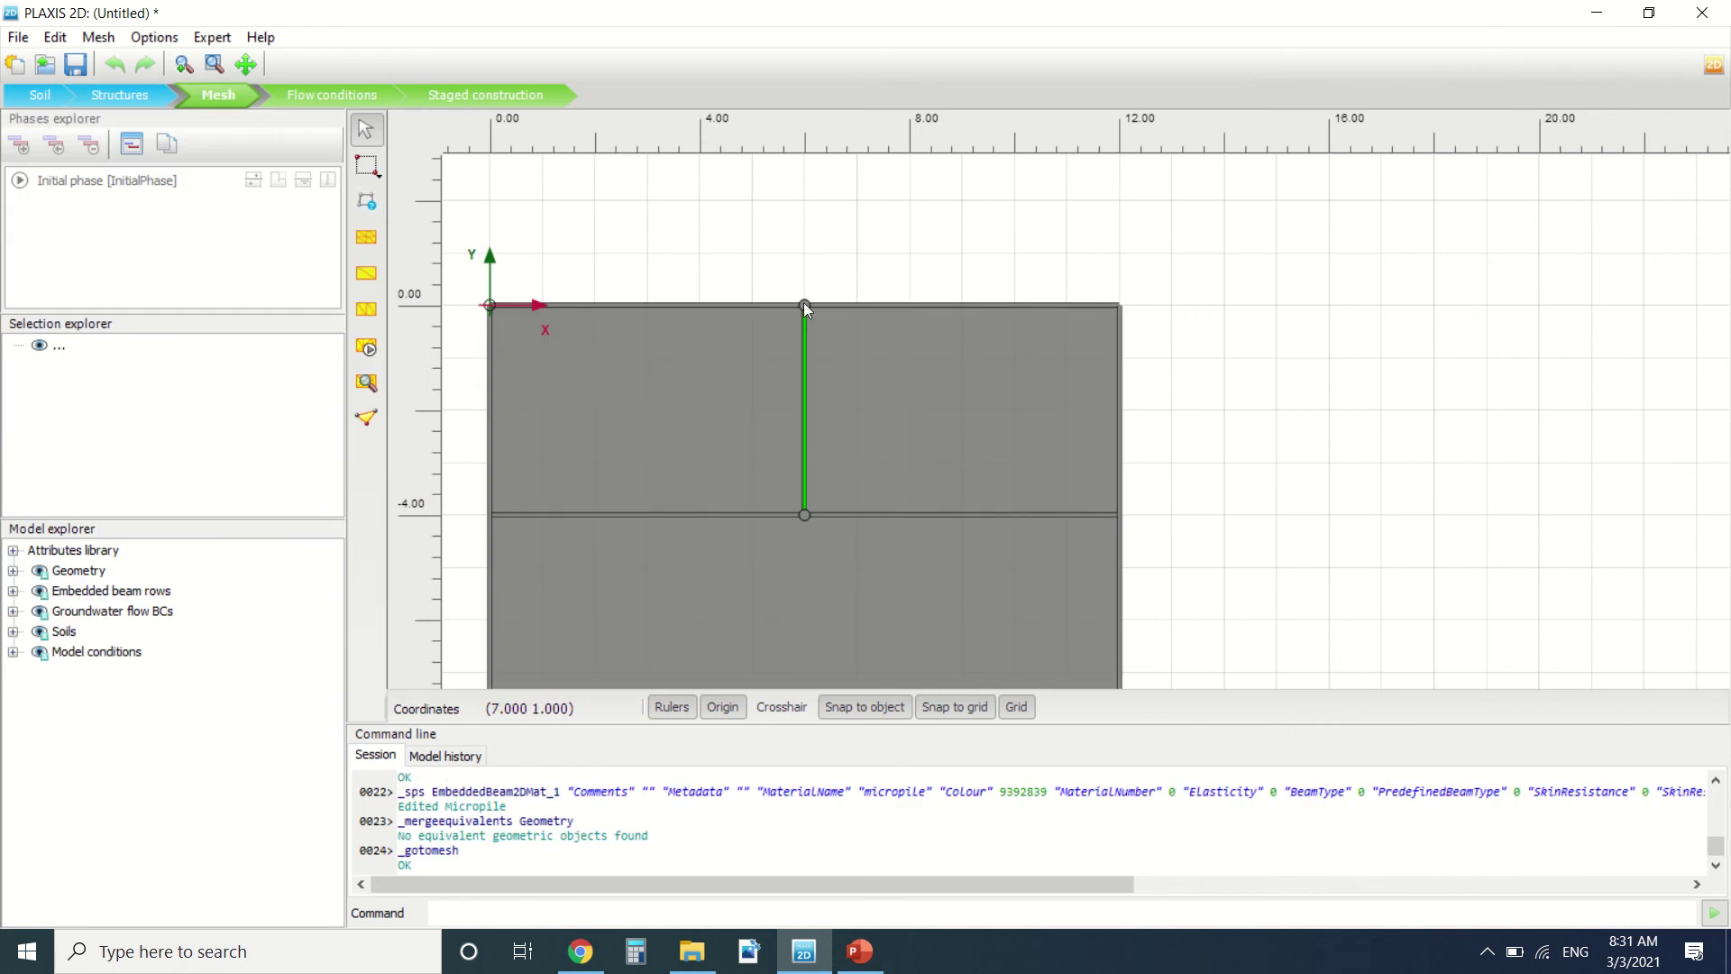
left_click(119, 96)
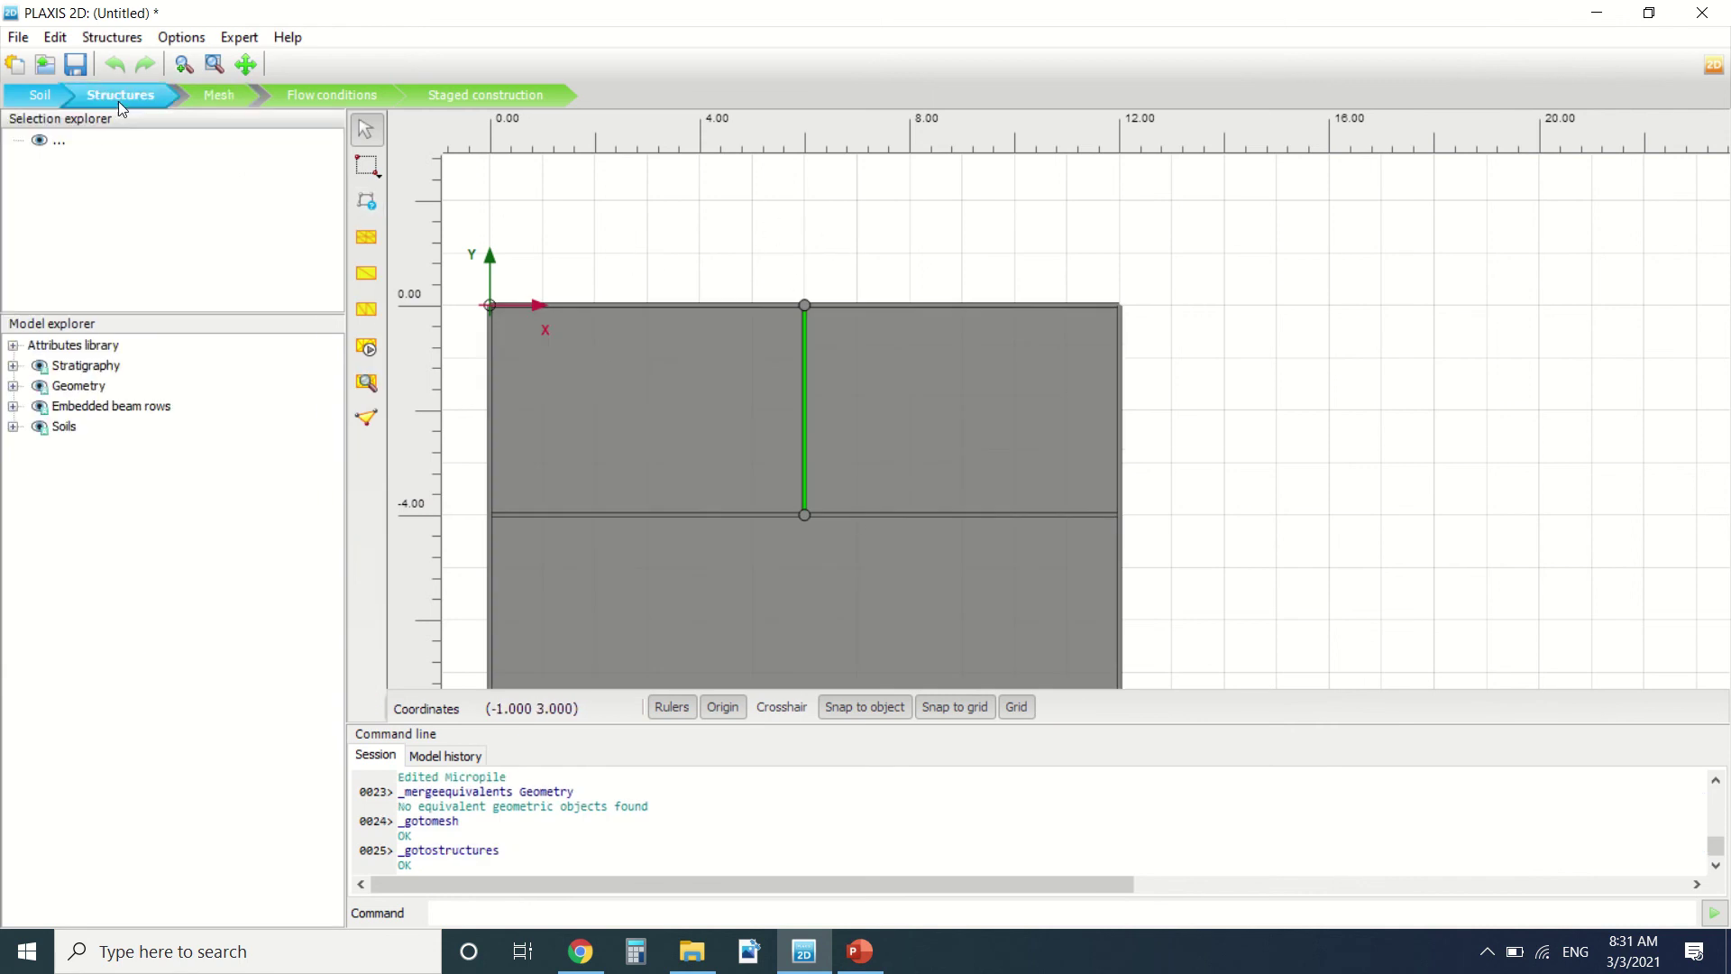
Place a point load on the pile head at (6, 0) with Fy,ref of -10 kN/m.
left_click(367, 417)
left_click(446, 418)
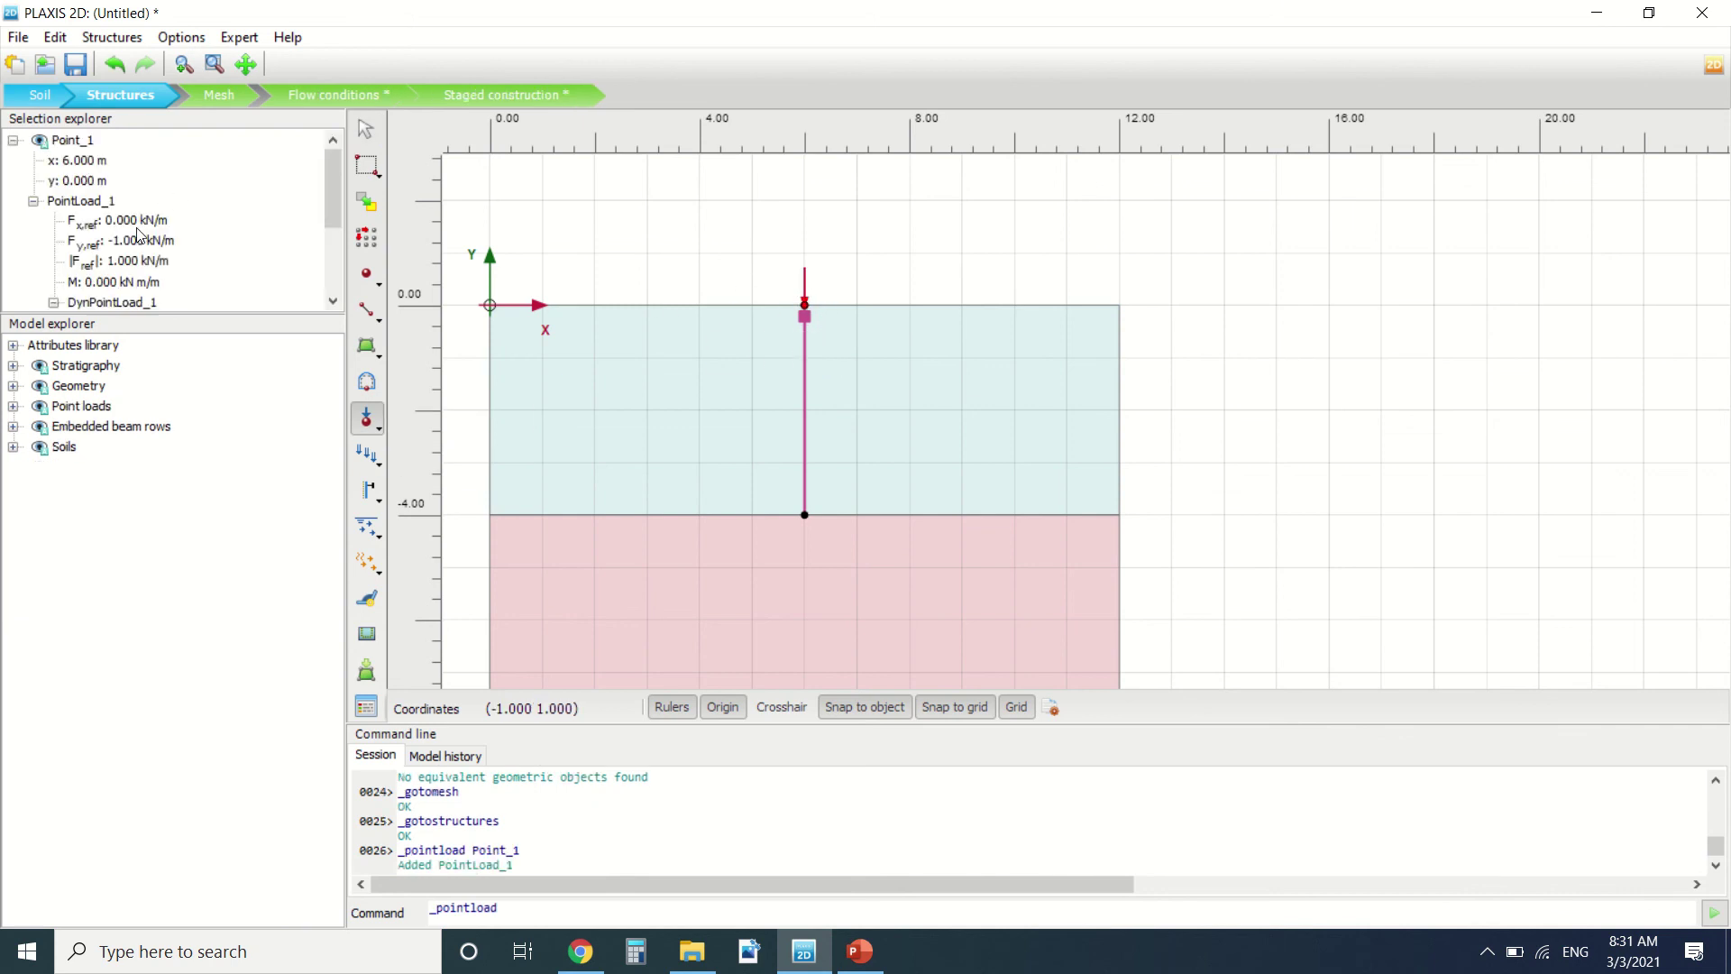
left_click(126, 241)
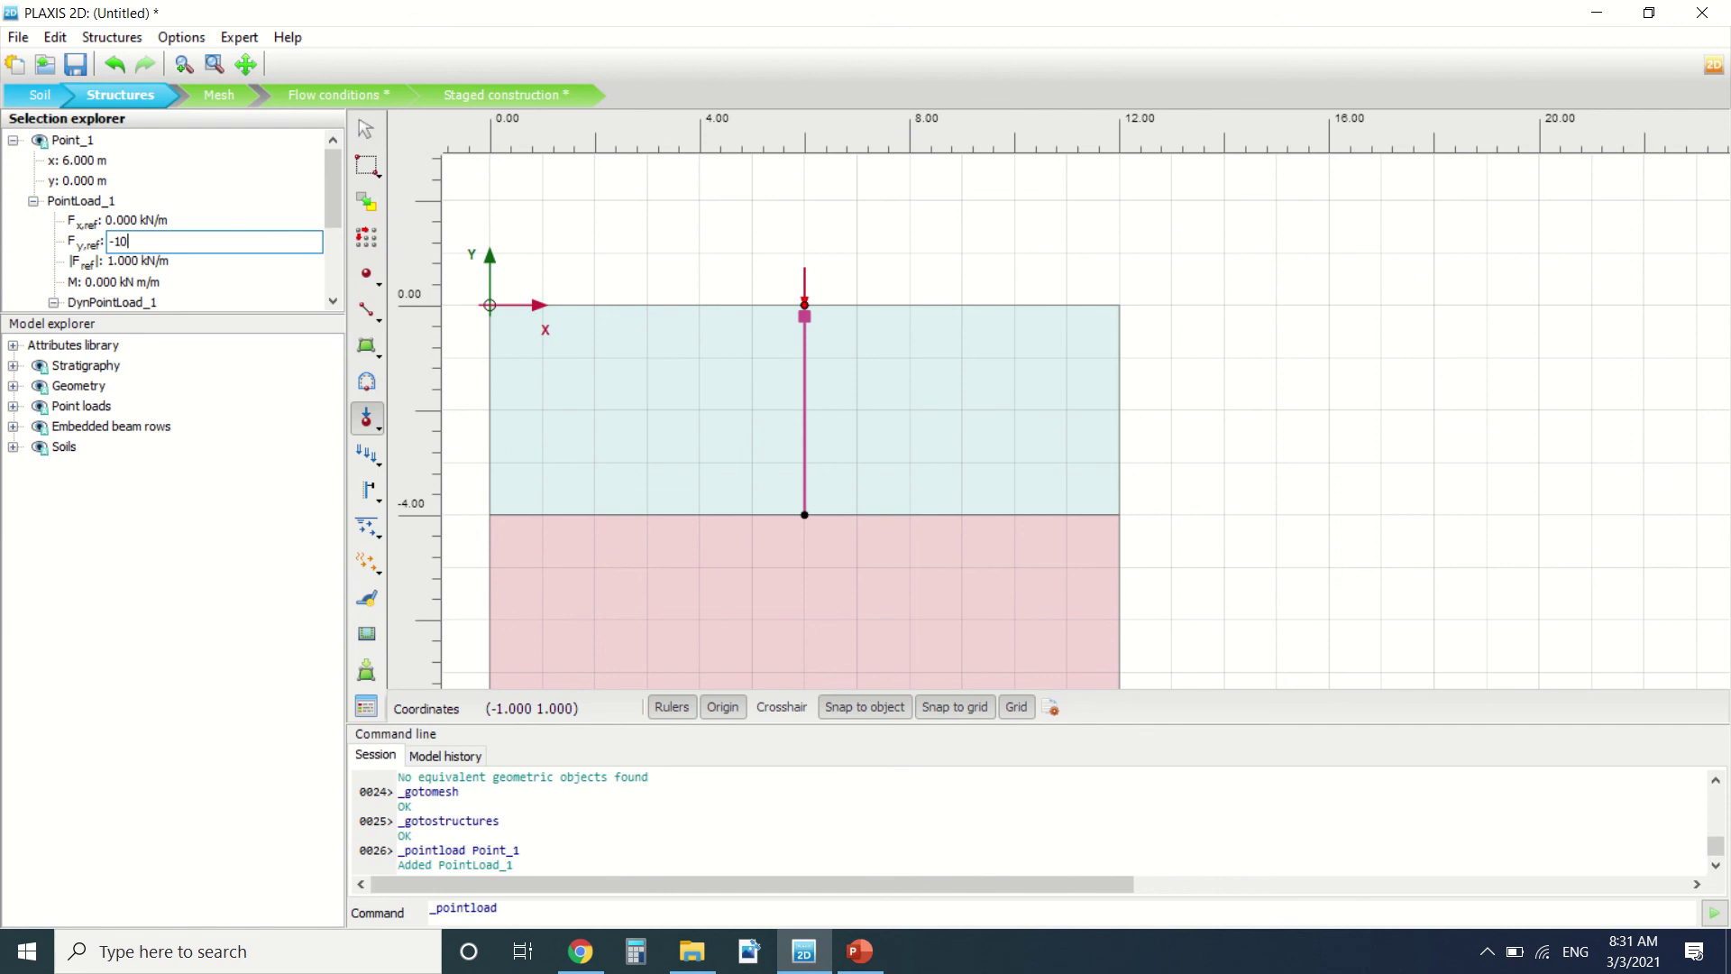
left_click(149, 426)
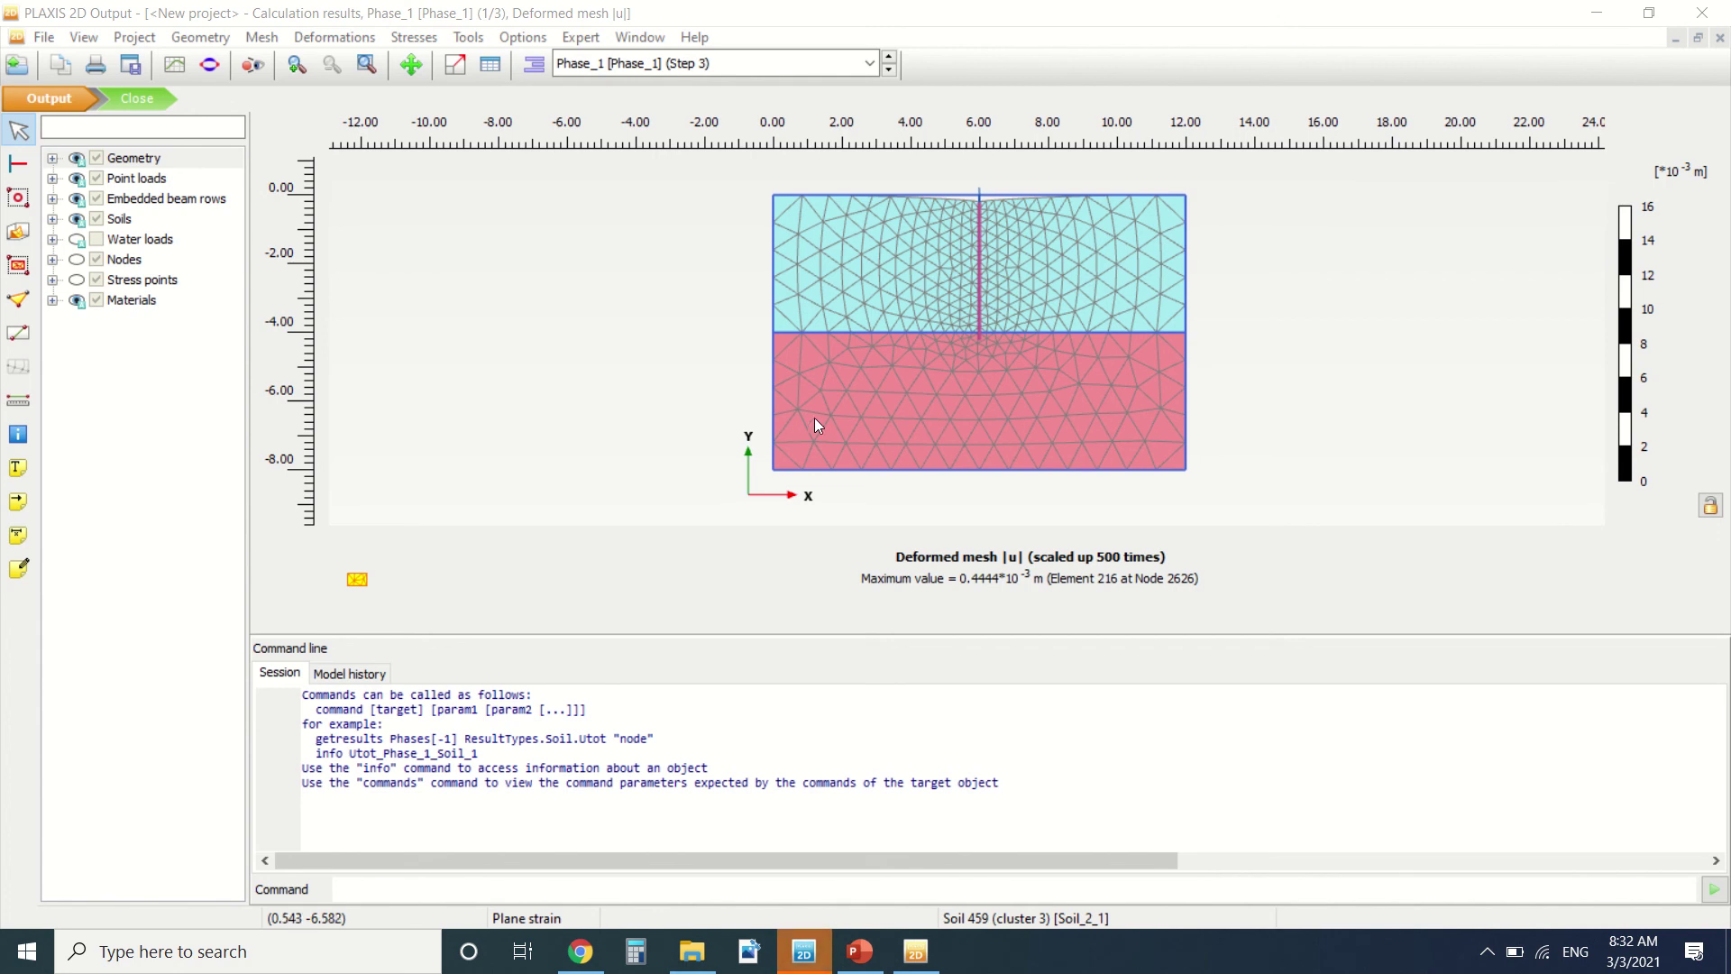
Show Total displacements |u| contours and collapse the command panel to enlarge the plot.
left_click(359, 37)
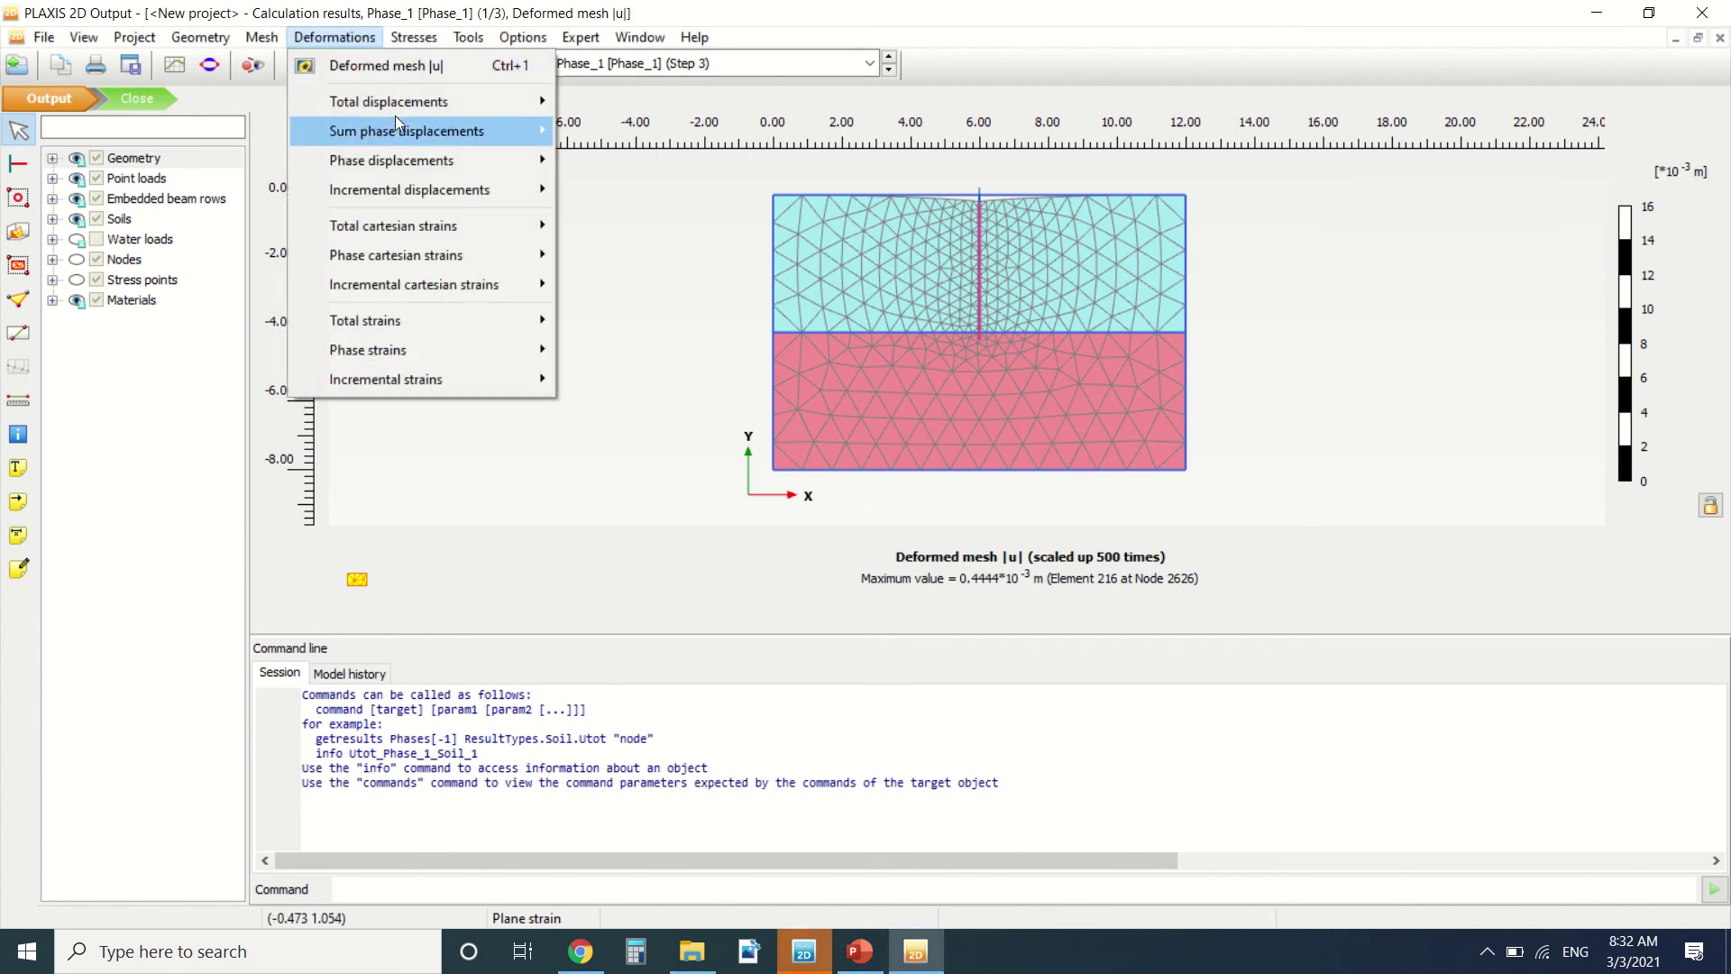
mouse_move(433, 101)
left_click(635, 102)
scroll(981, 171, "up", 3)
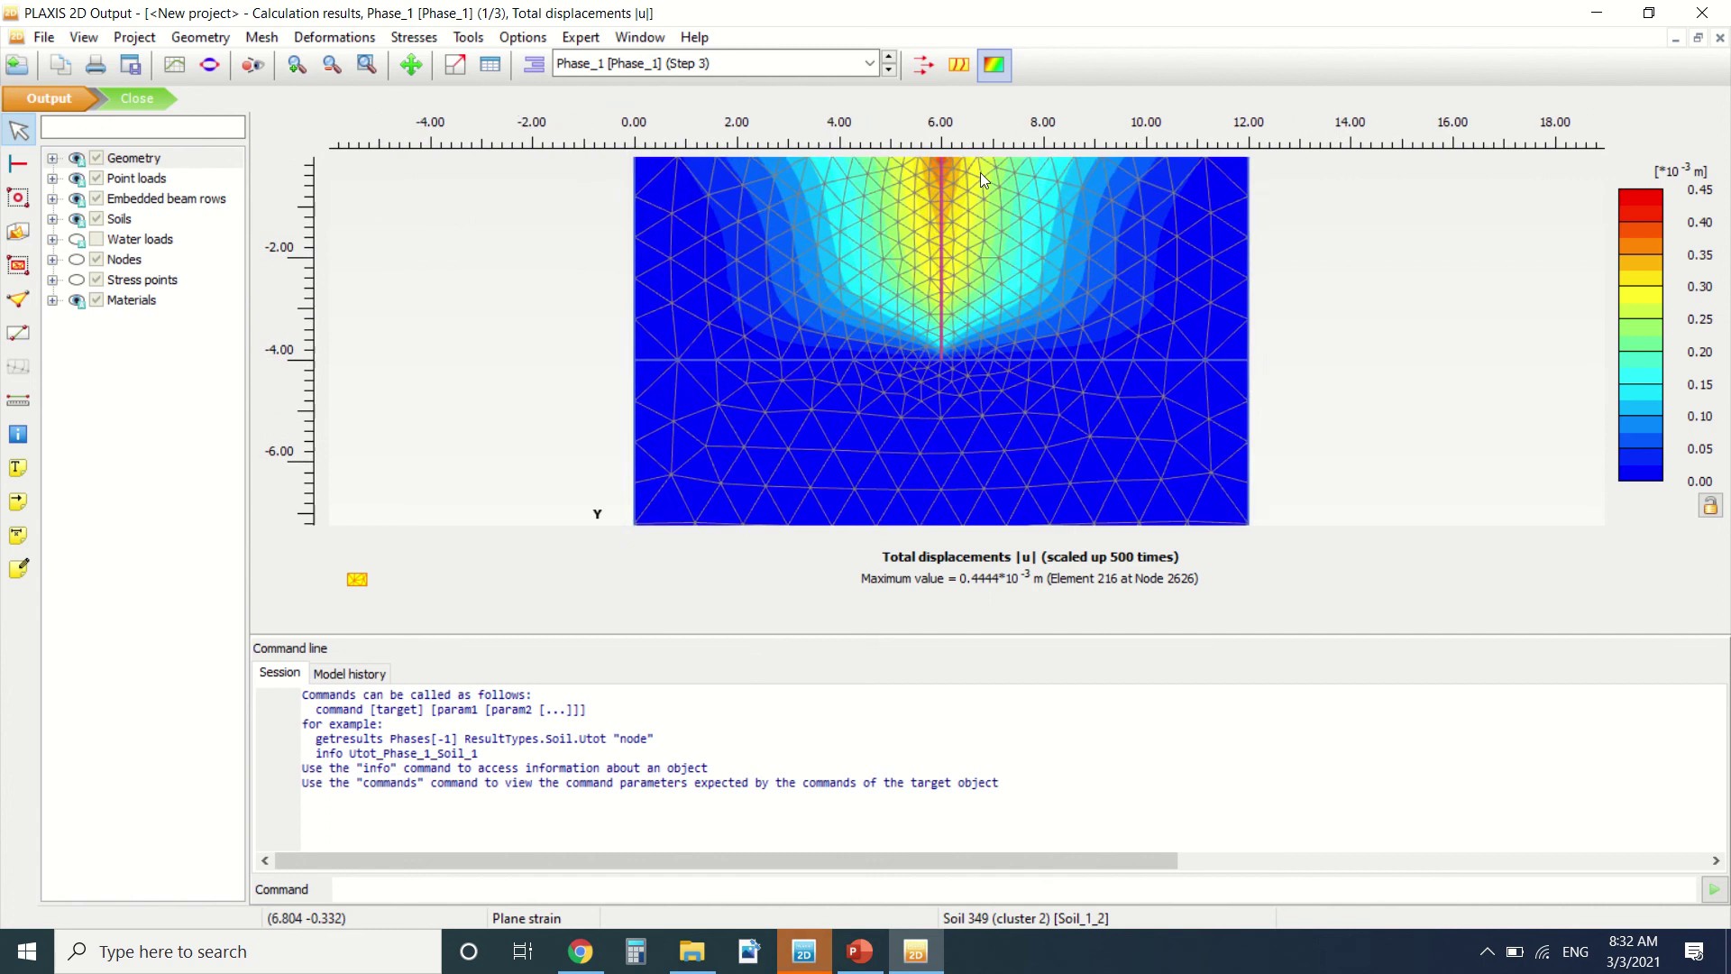
scroll(923, 392, "down", 1)
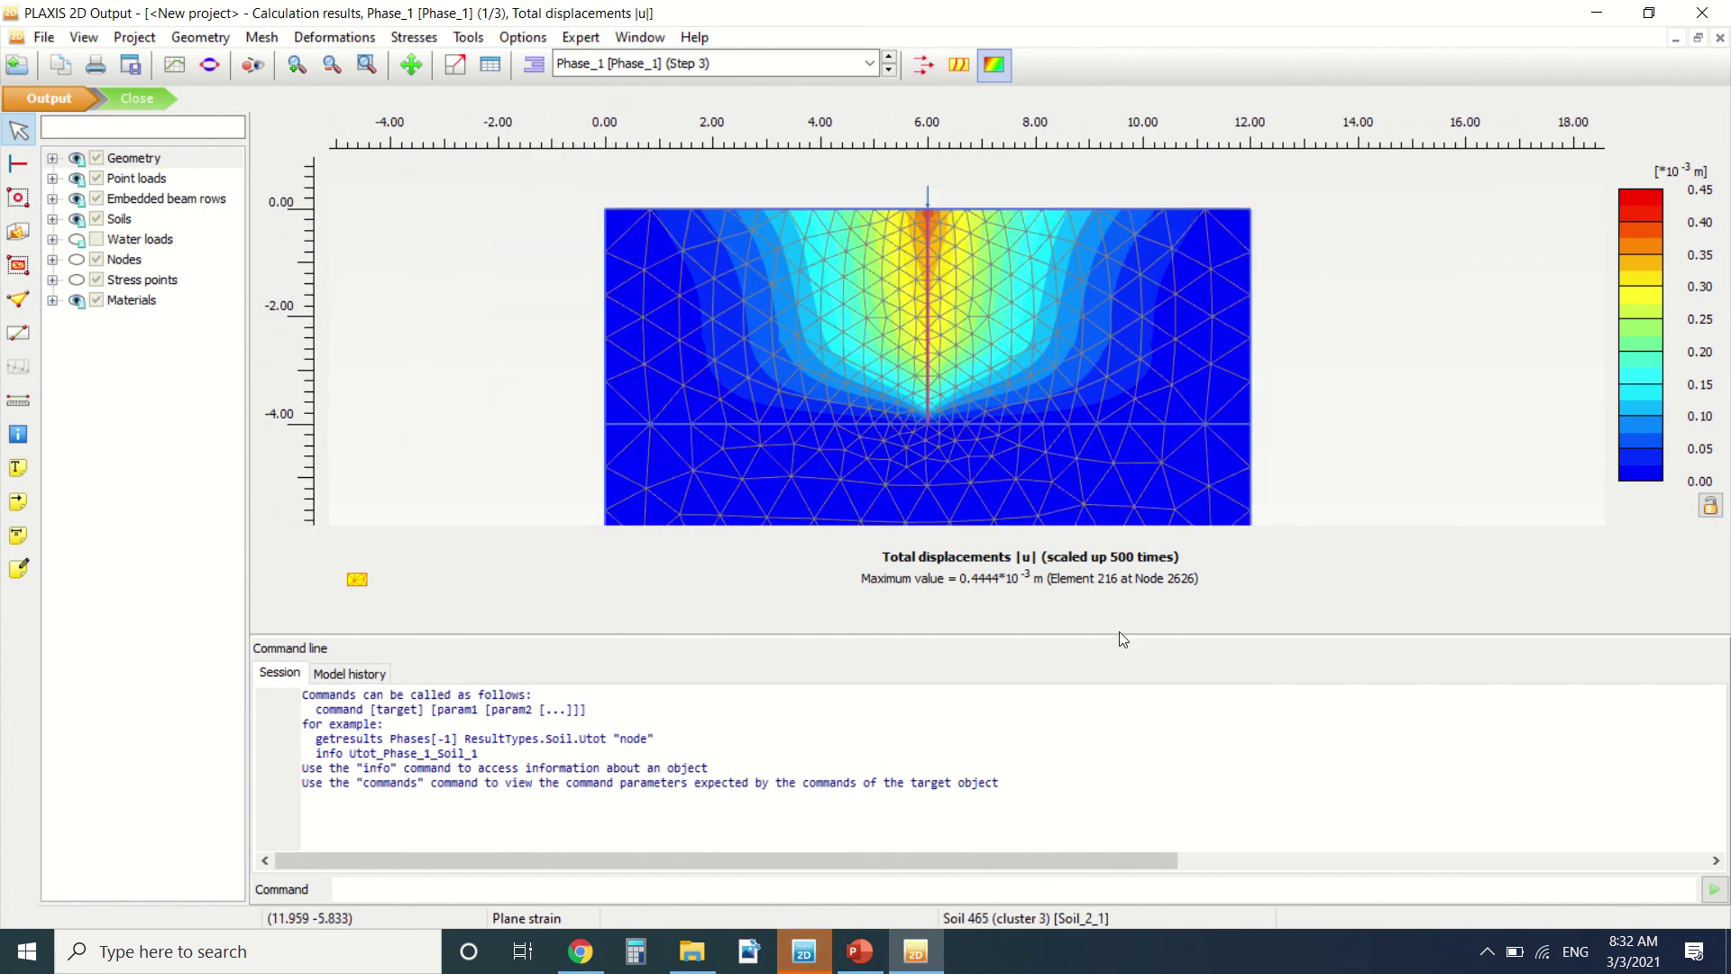
left_click_drag(1118, 635, 1149, 888)
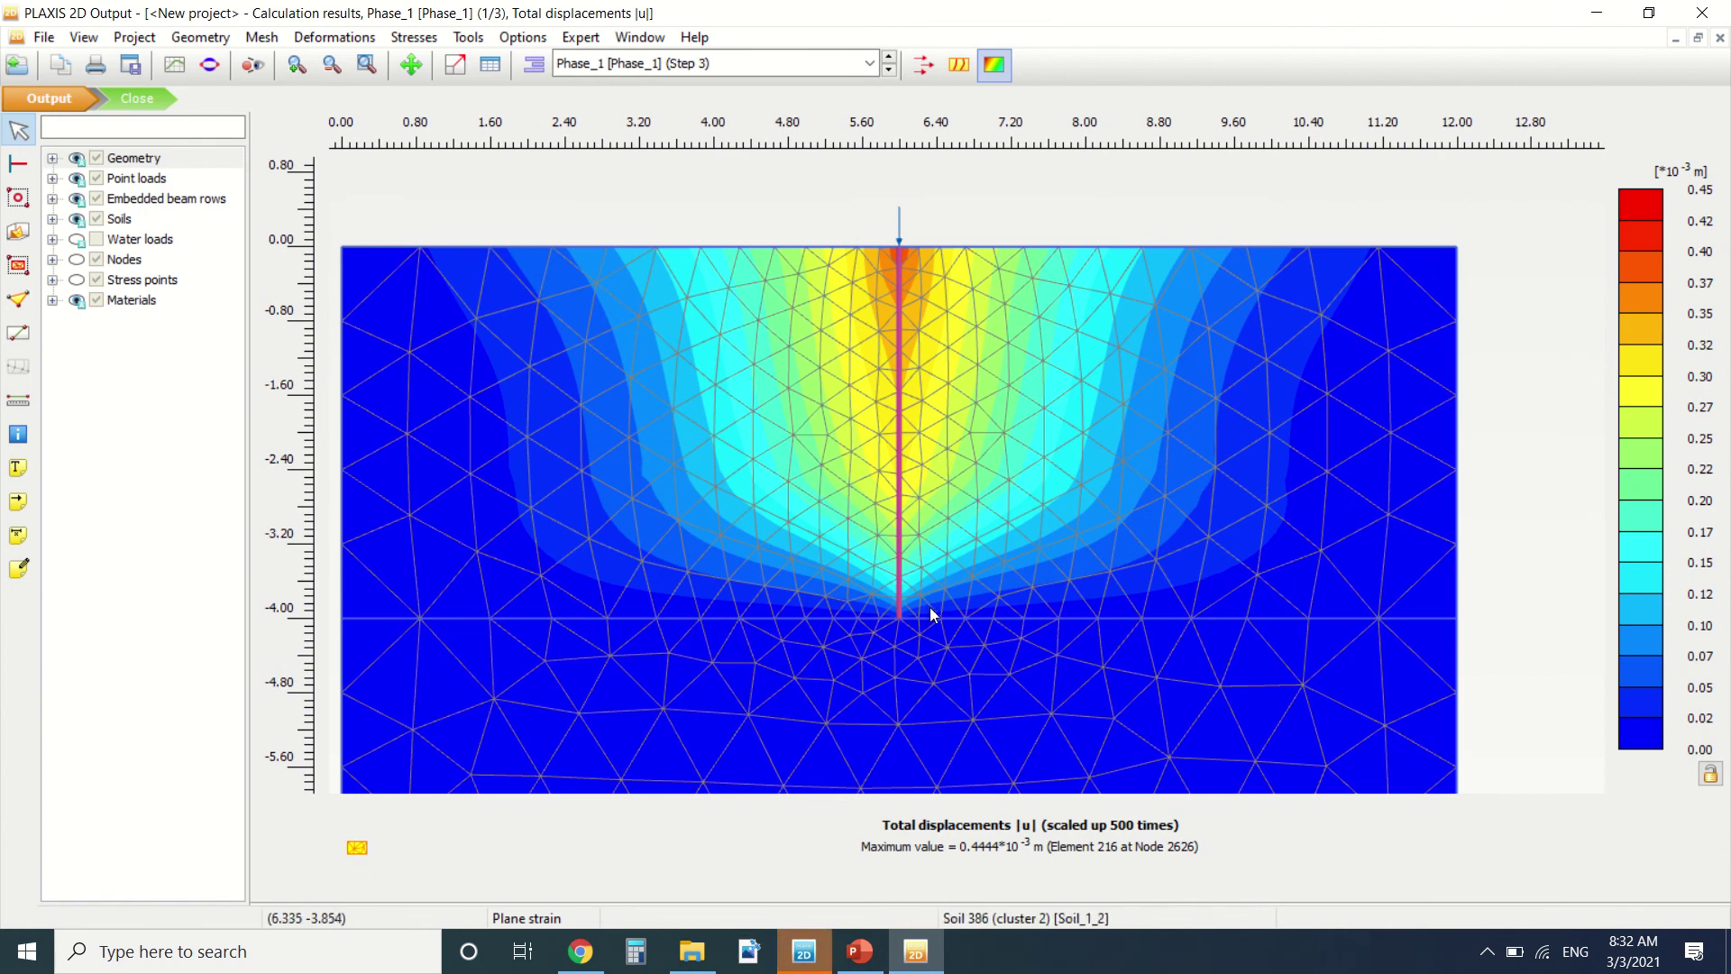
left_click(928, 74)
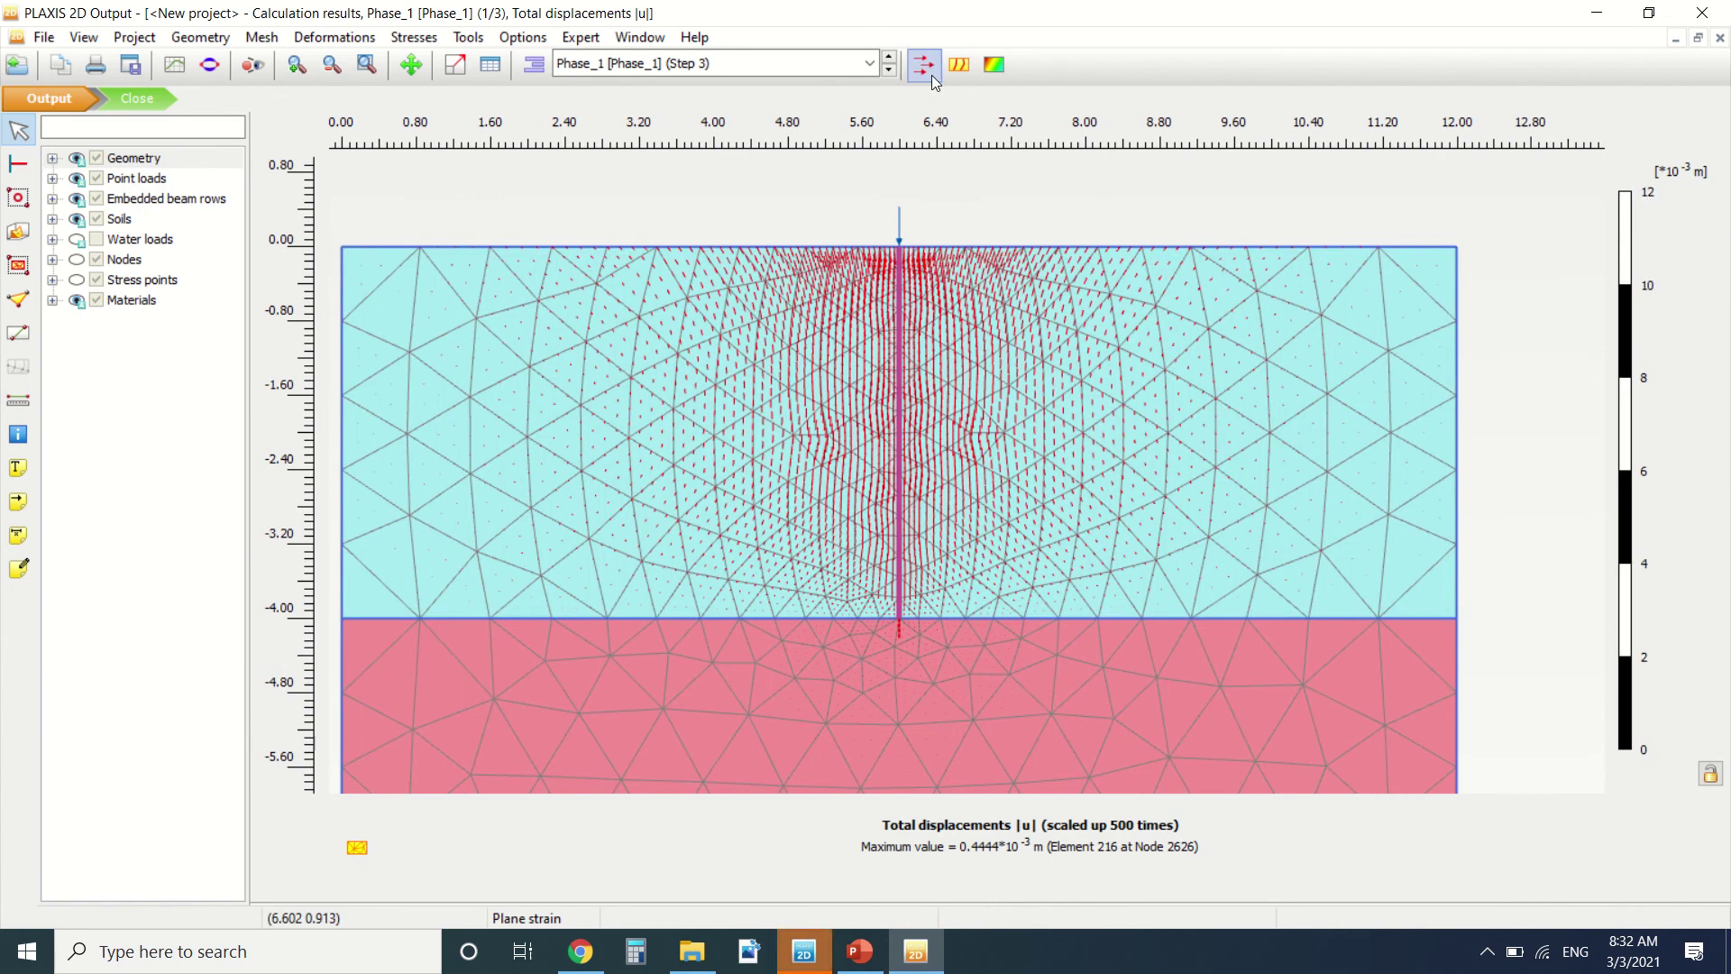
left_click(990, 72)
left_click(414, 37)
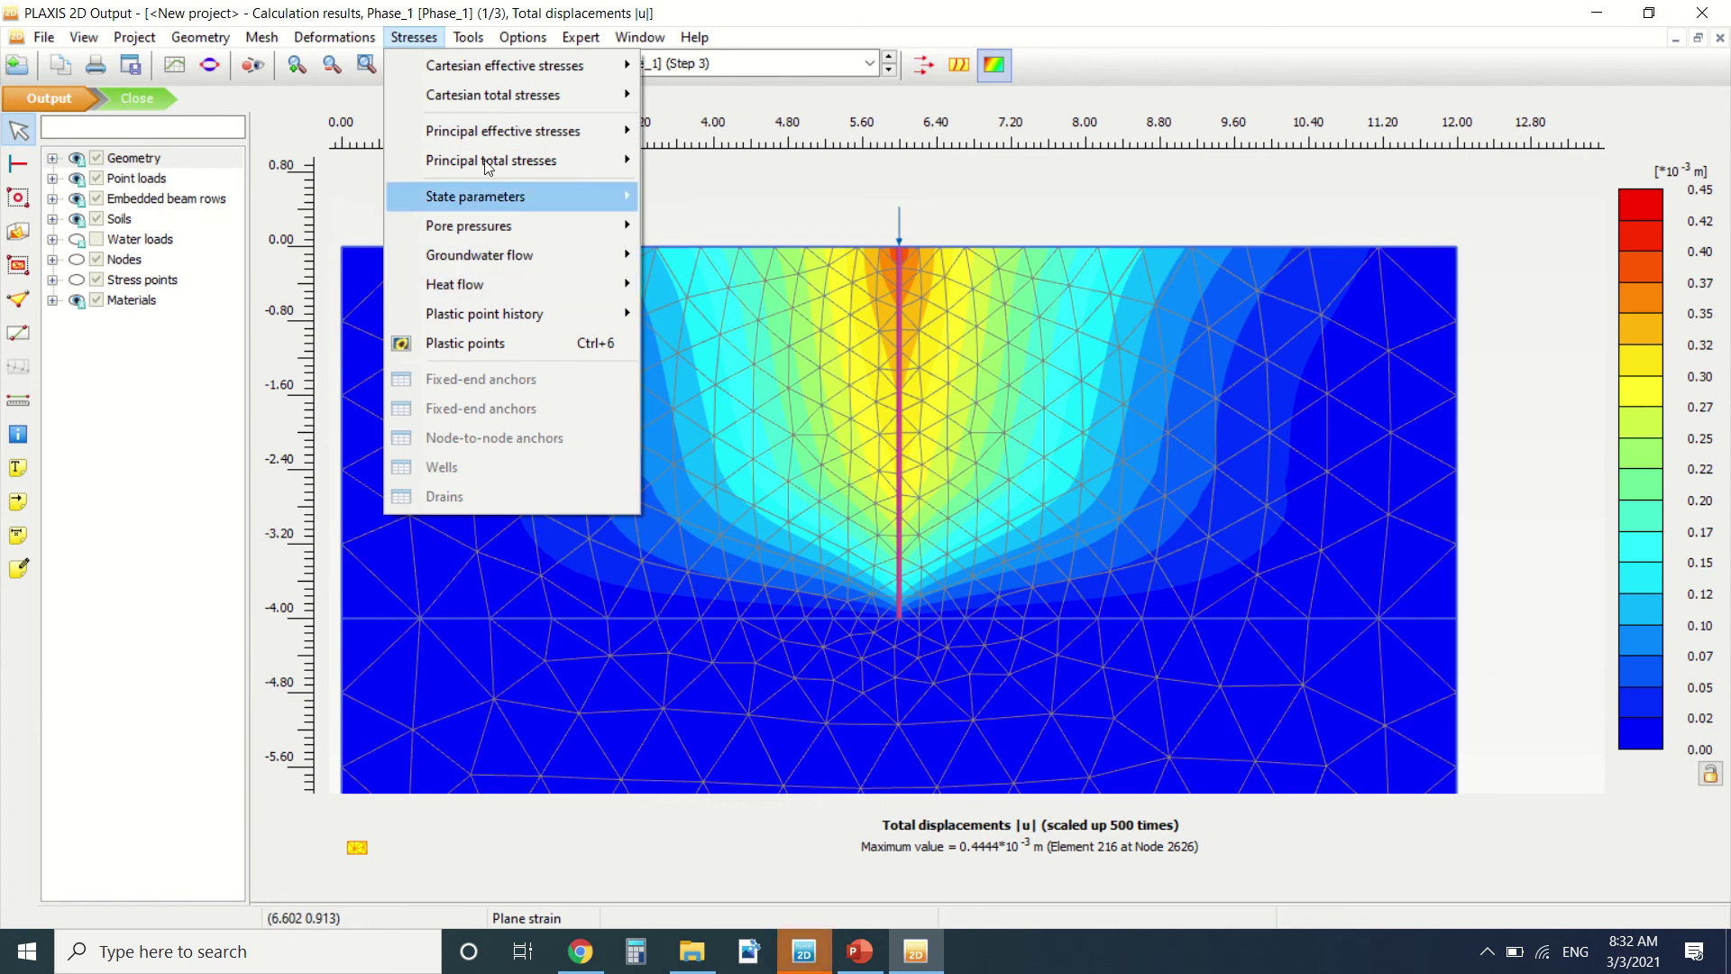
left_click(981, 206)
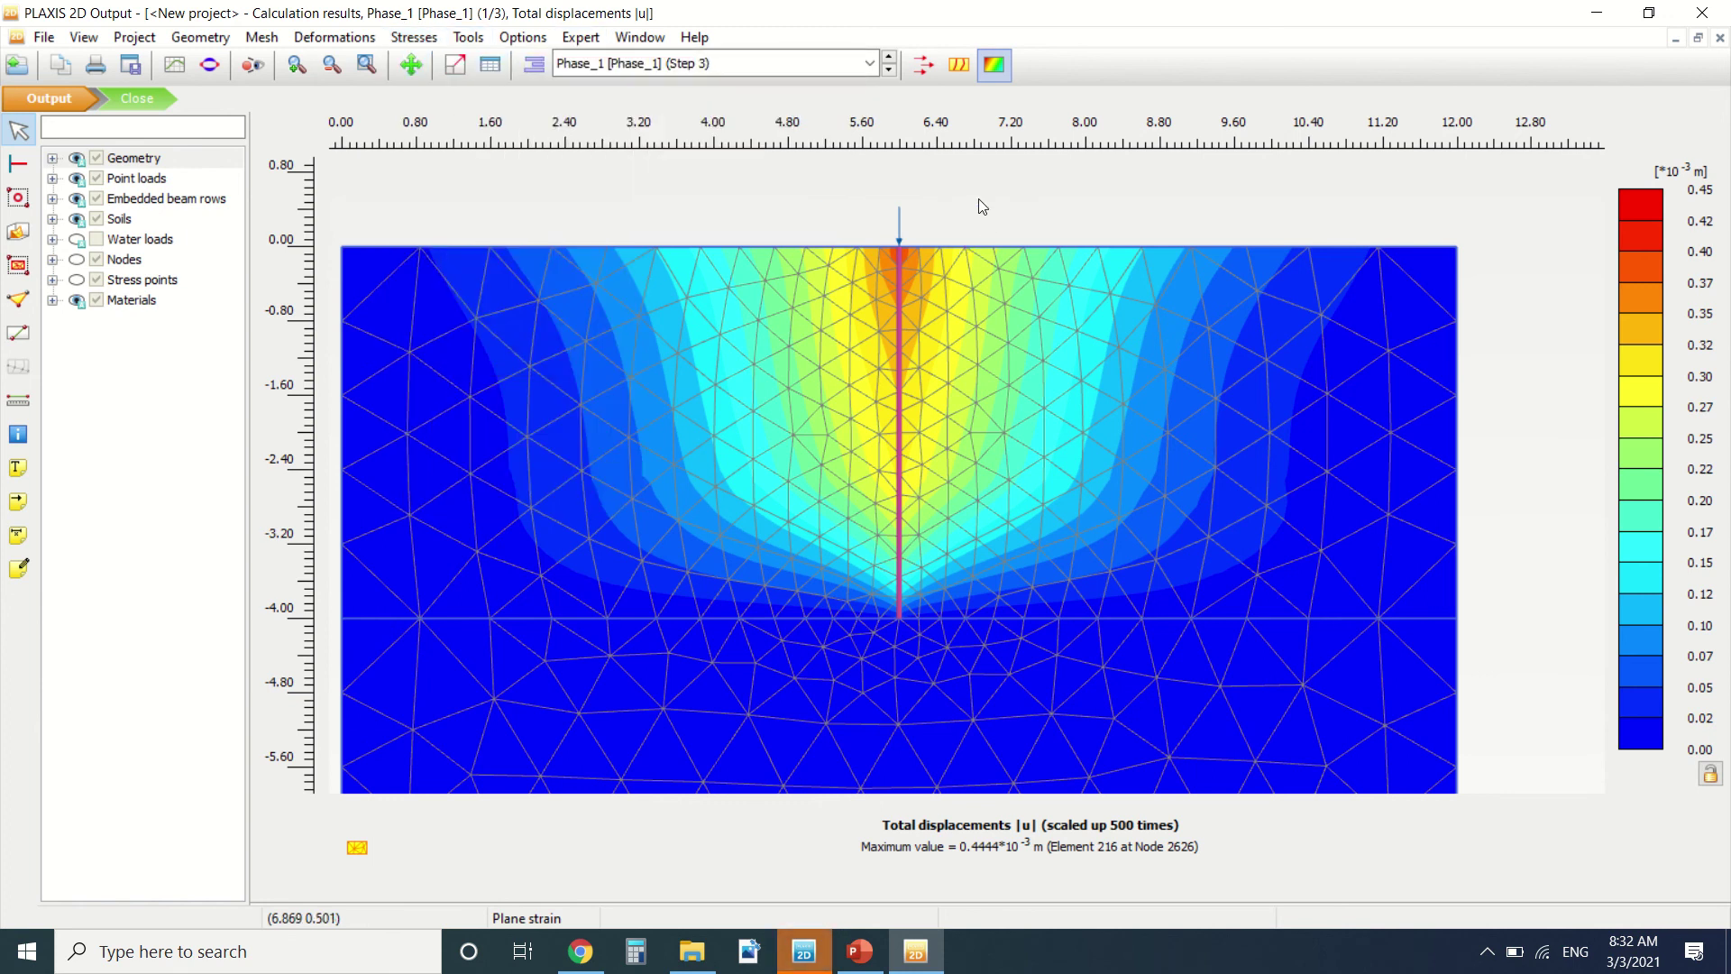